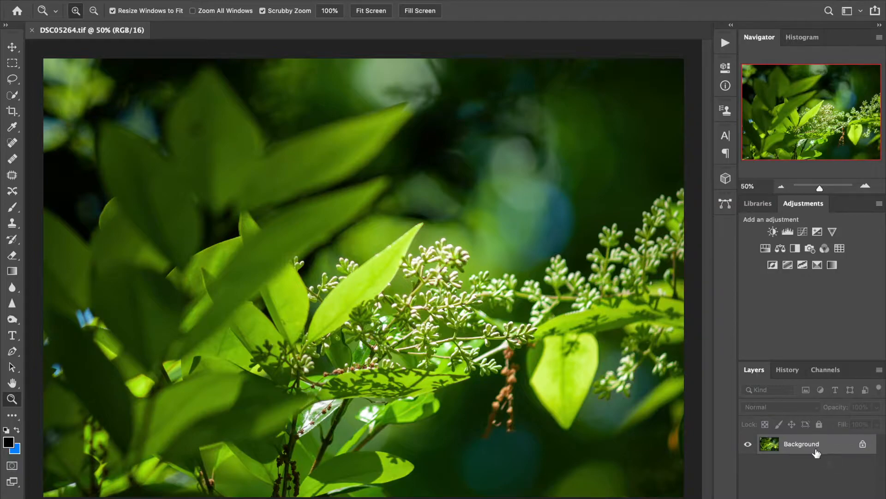
Convert the Background into Layer 0 and open it in the Topaz Studio 2 filter
double_click(815, 443)
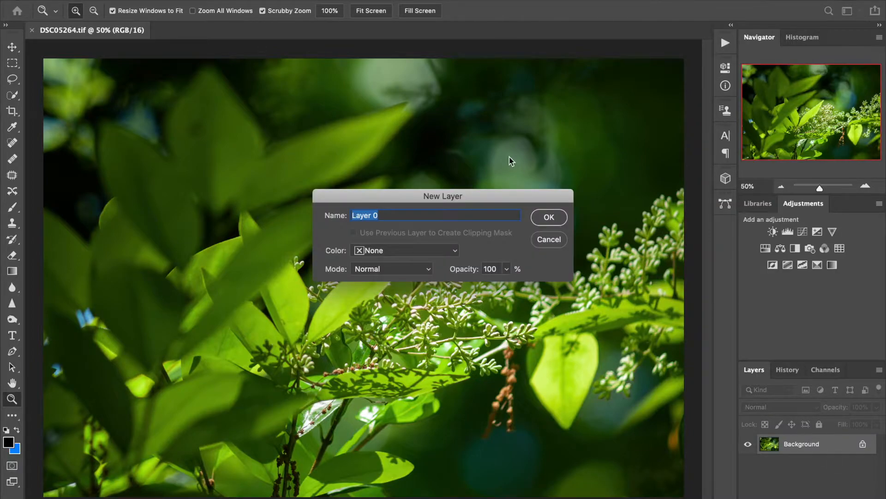
left_click(548, 219)
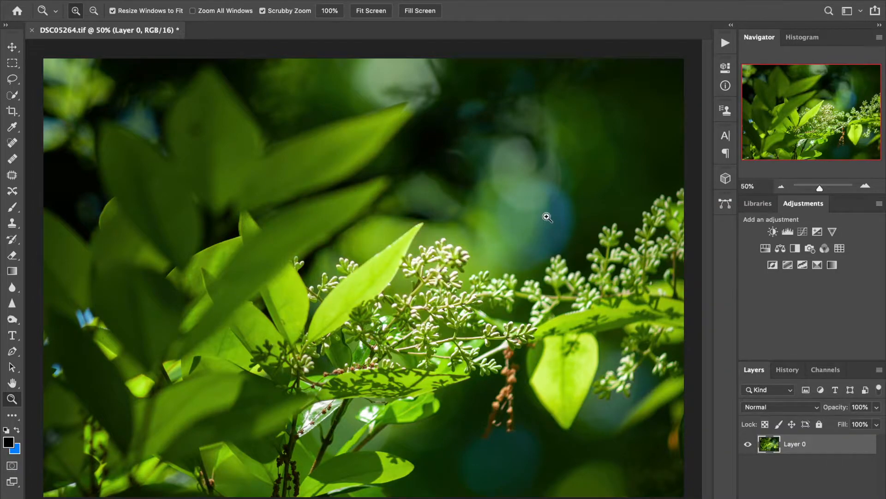
left_click(314, 0)
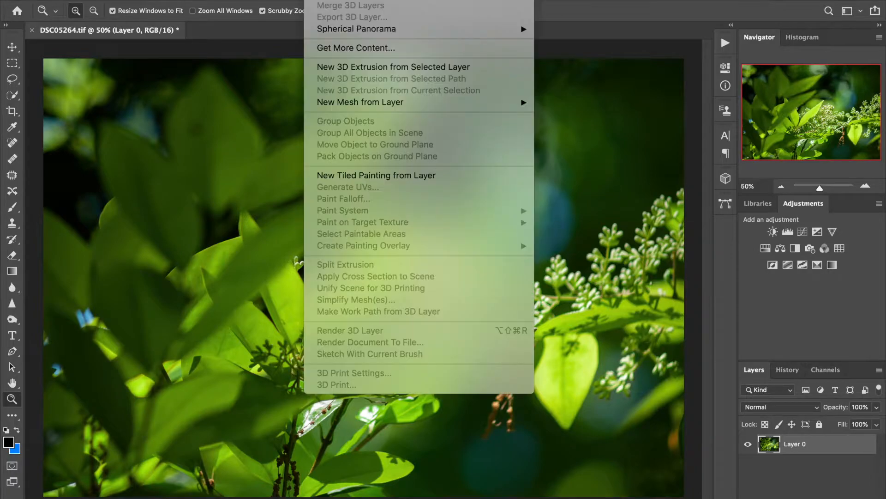
mouse_move(288, 1)
mouse_move(349, 278)
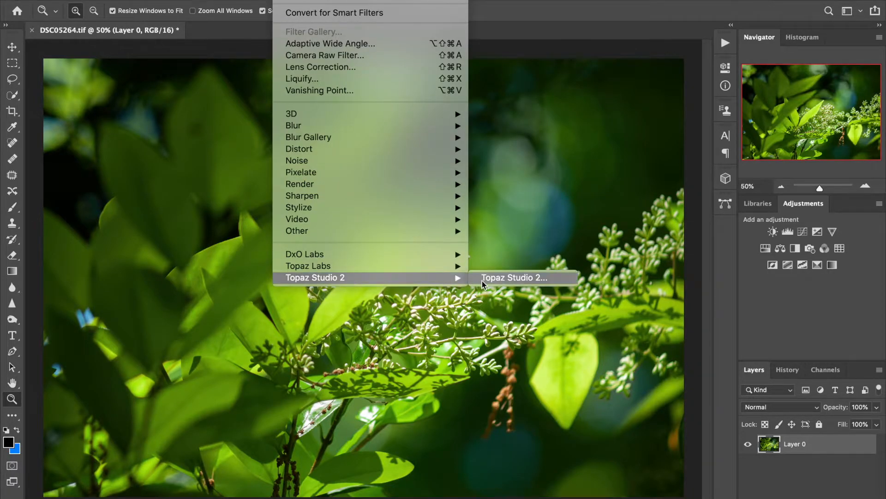
left_click(506, 281)
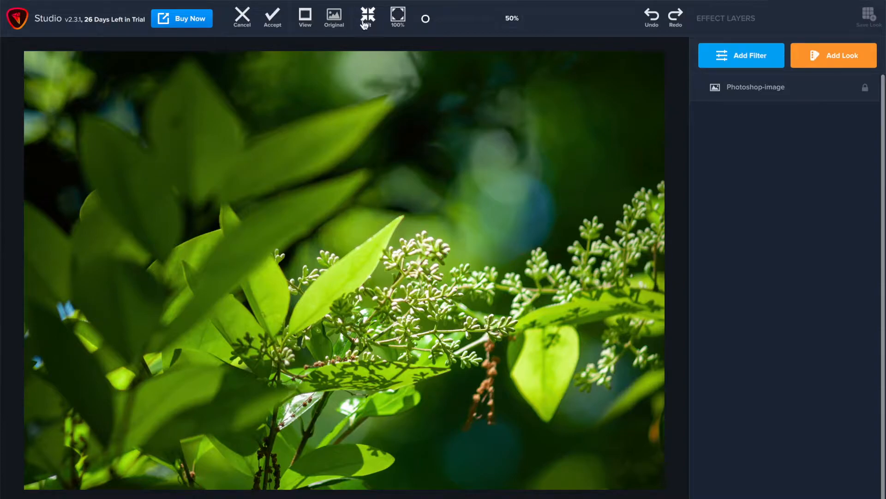
Apply the Dream Cloud look from the Dreamy look category to the image
left_click(398, 20)
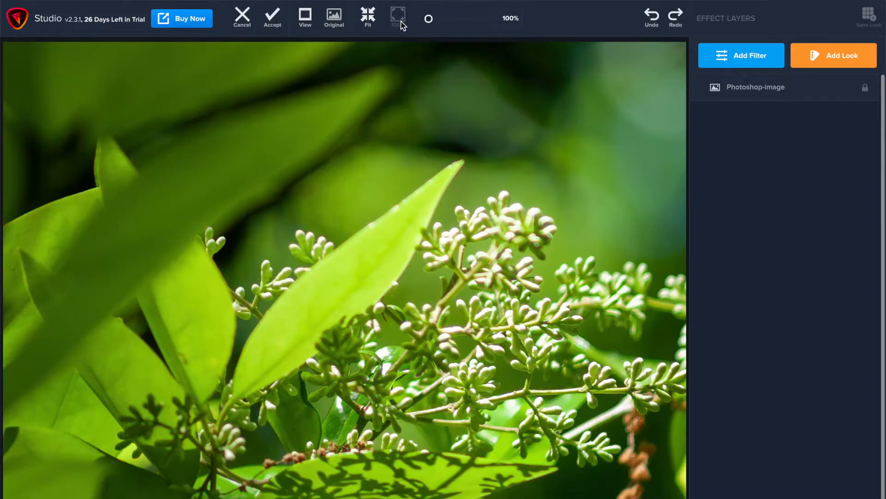
left_click(368, 17)
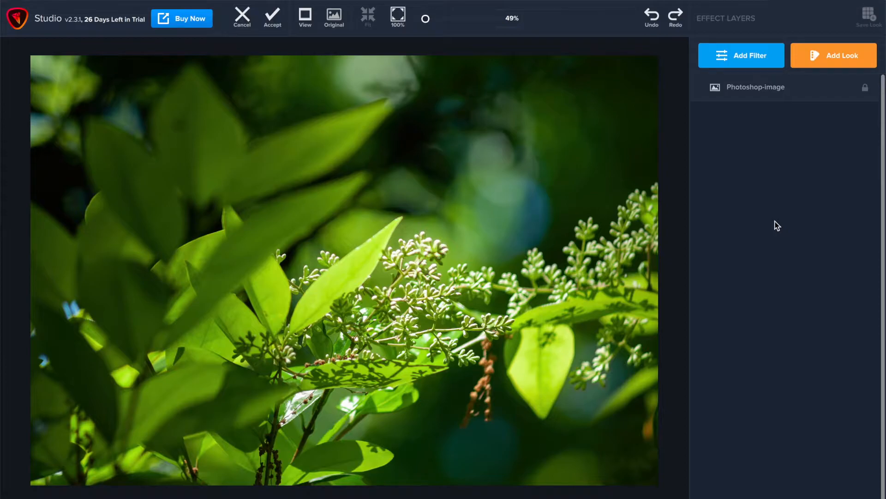
left_click(837, 57)
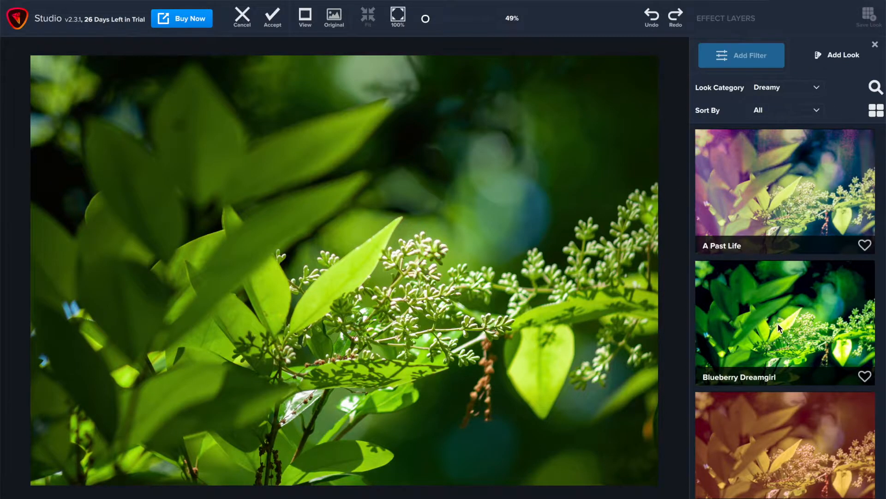
scroll(779, 326, "down", 8)
scroll(777, 324, "down", 3)
scroll(777, 324, "down", 2)
scroll(778, 324, "down", 5)
scroll(778, 324, "down", 3)
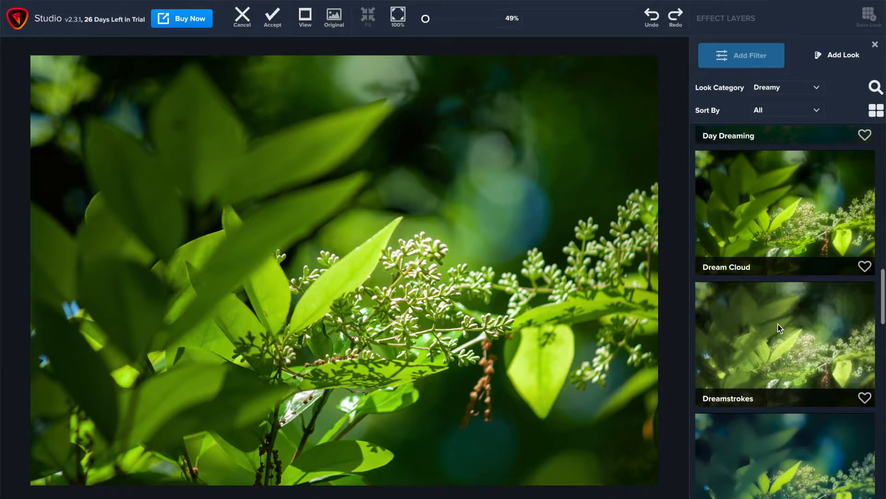
left_click(787, 218)
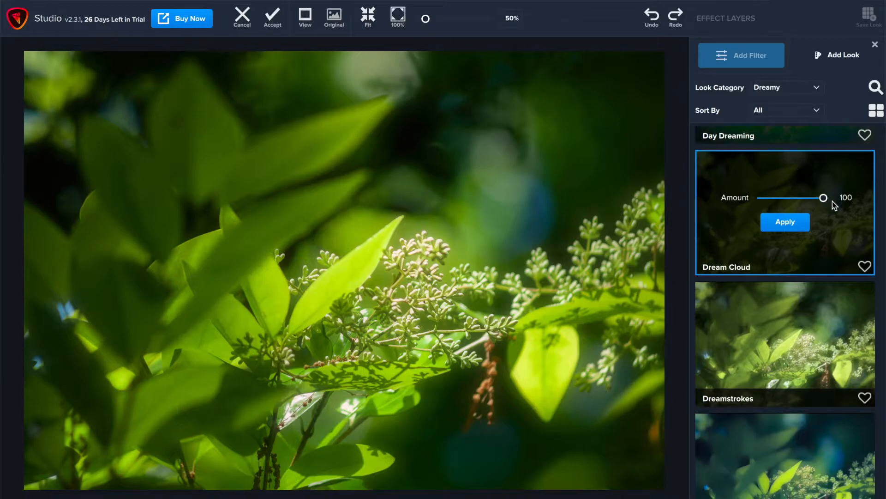
left_click_drag(824, 197, 800, 201)
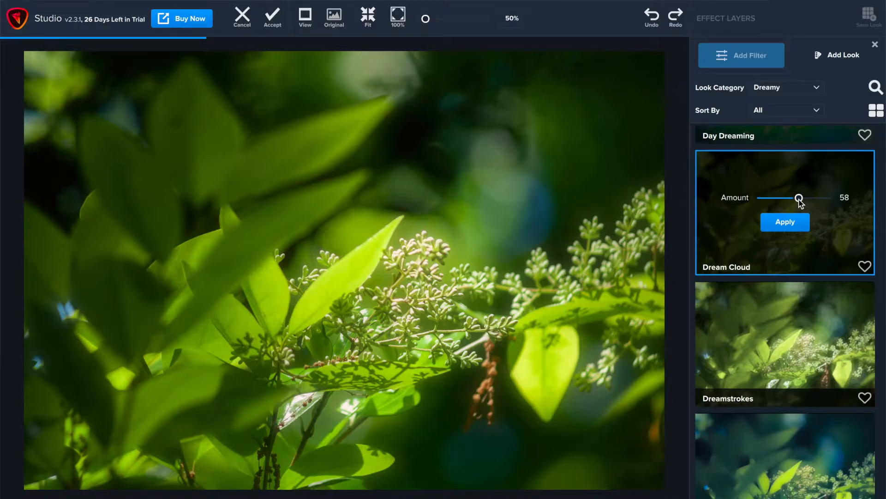
left_click_drag(801, 203, 831, 203)
left_click(793, 222)
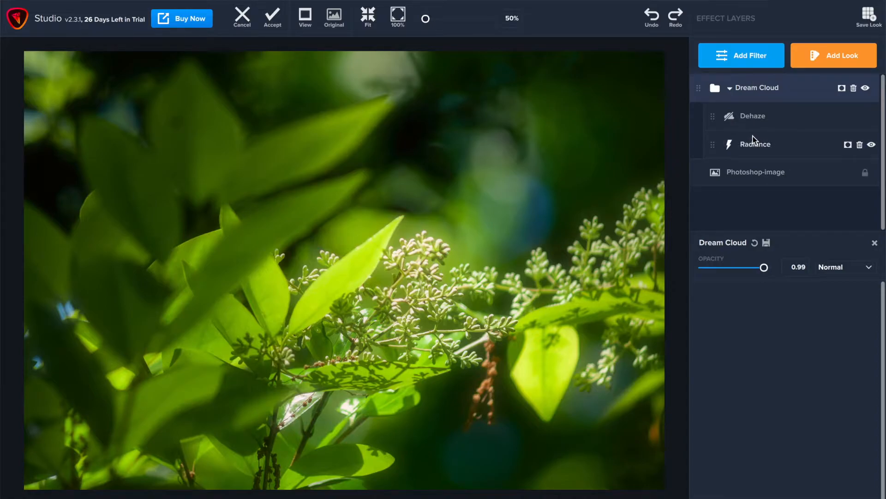
Set the Strength of the look's Radiance layer to 0.04
left_click(762, 145)
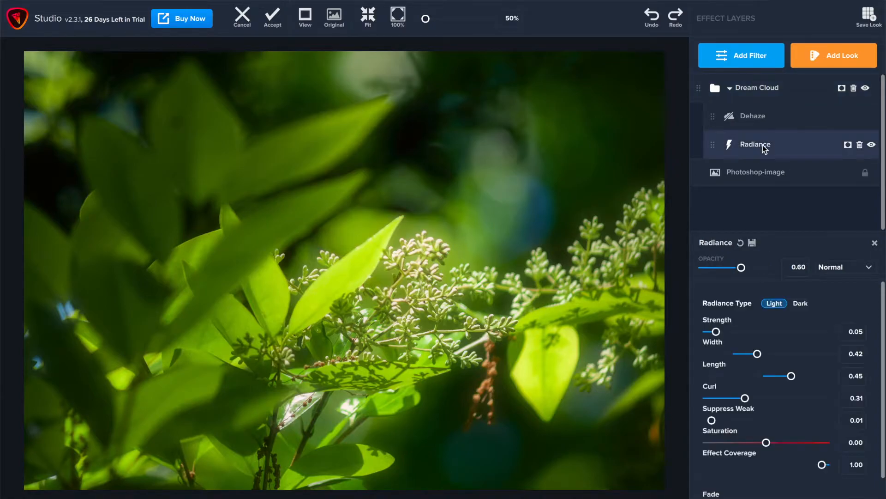
left_click(729, 332)
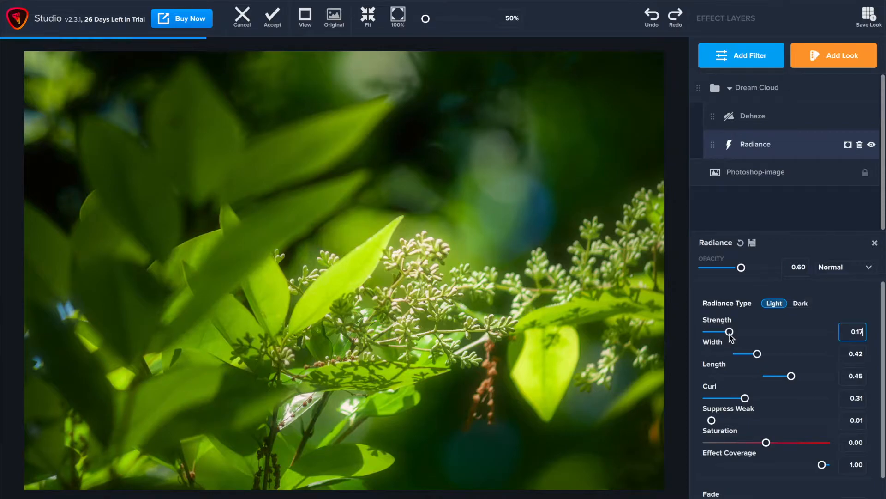
left_click_drag(730, 334, 740, 336)
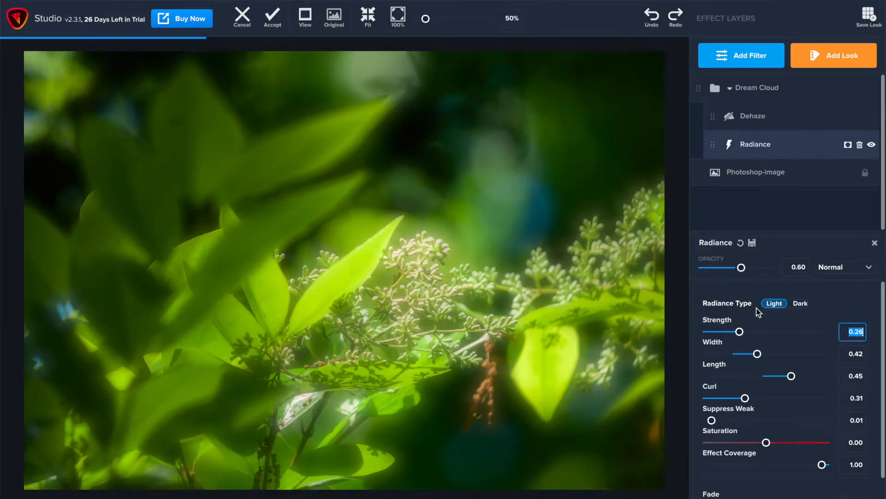
left_click_drag(730, 333, 716, 337)
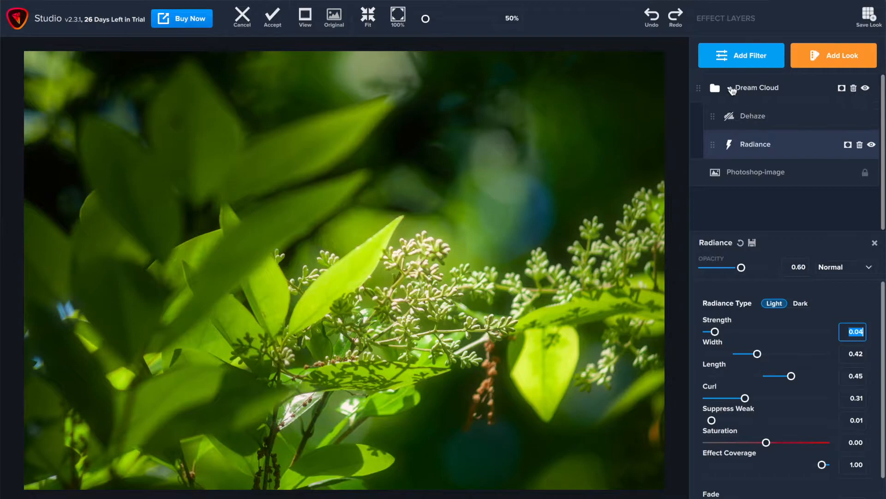
Collapse the Dream Cloud group and add a Black and White filter on top
left_click(730, 88)
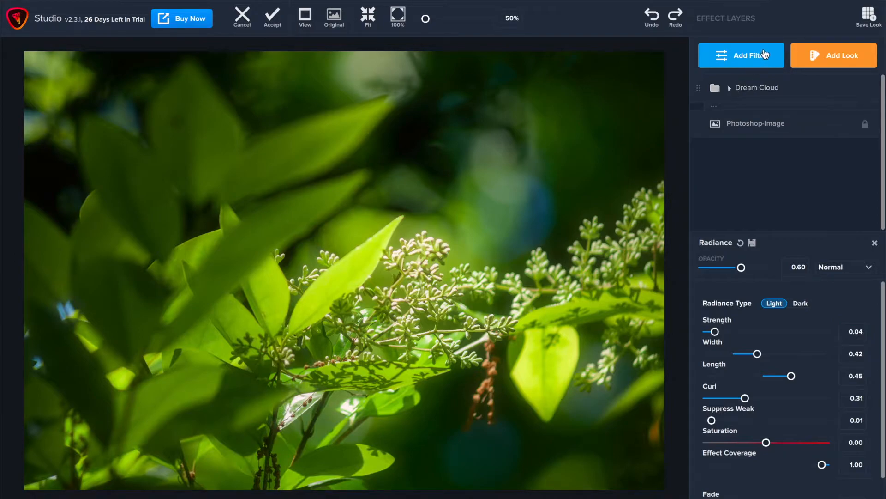
left_click(765, 55)
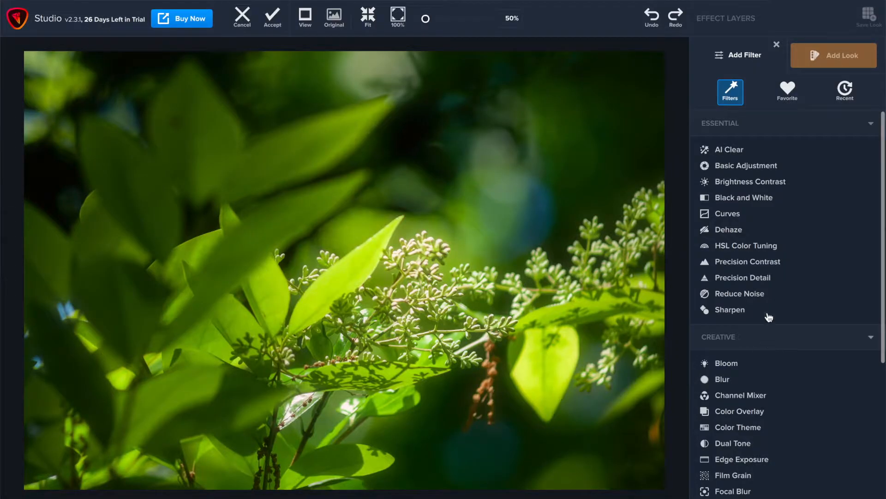
left_click(743, 198)
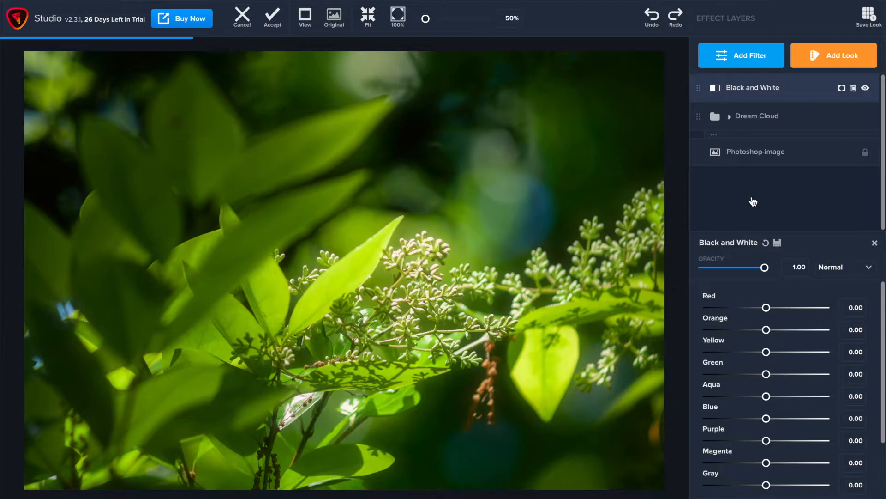
Set the Black and White filter's Green slider to 0.13
scroll(792, 387, "down", 3)
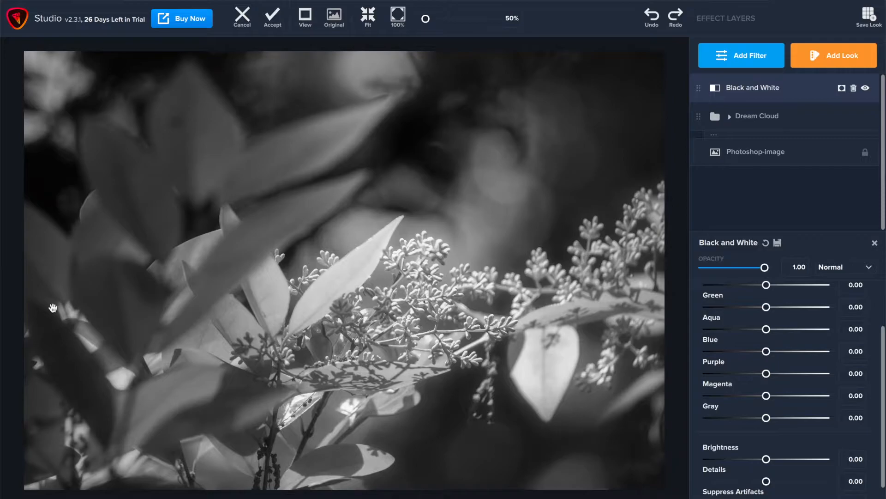
left_click_drag(765, 307, 758, 308)
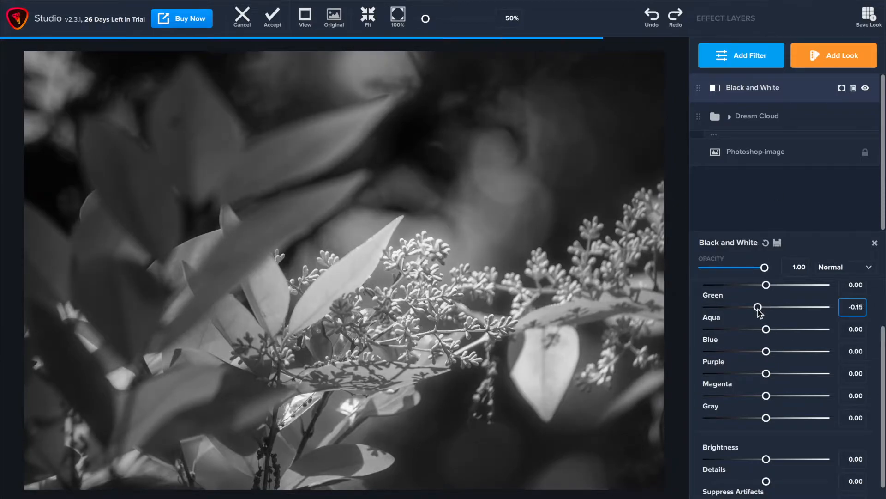
left_click_drag(759, 309, 774, 310)
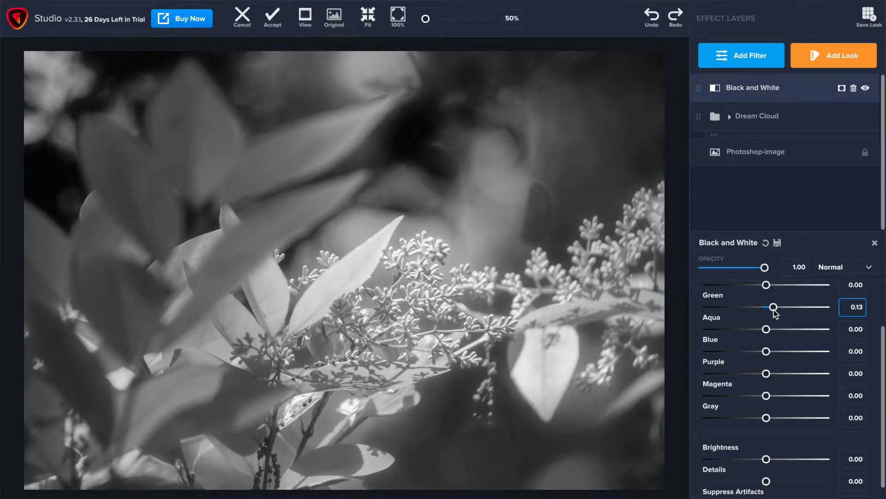
scroll(820, 389, "down", 3)
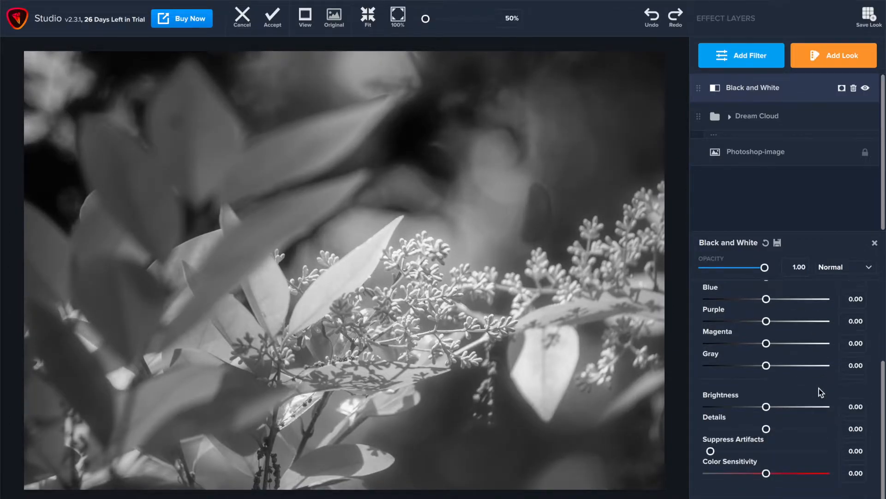
scroll(819, 389, "up", 3)
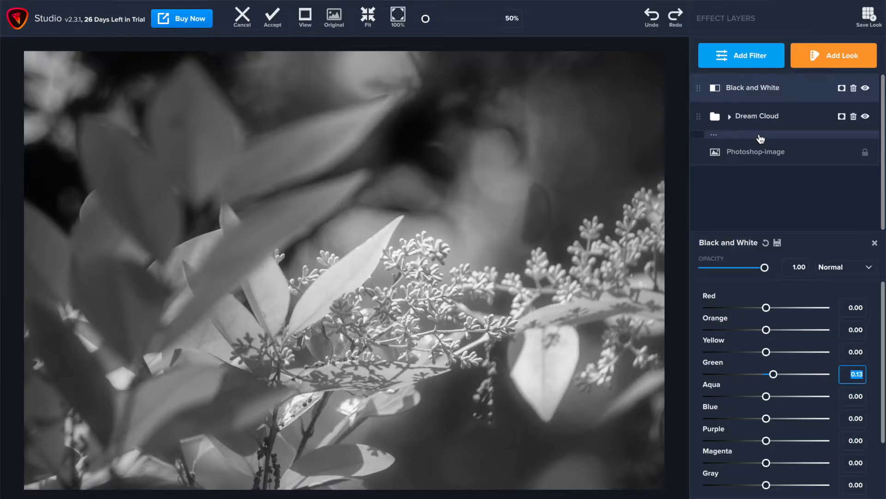
Add a mask to the Black and White filter and set the mask brush to radius 1.00 and softness 0.22
left_click(842, 89)
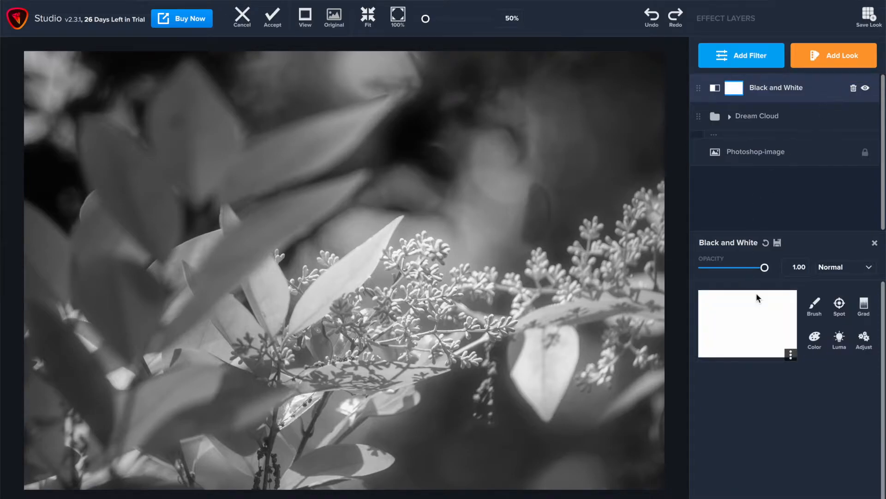
left_click(816, 306)
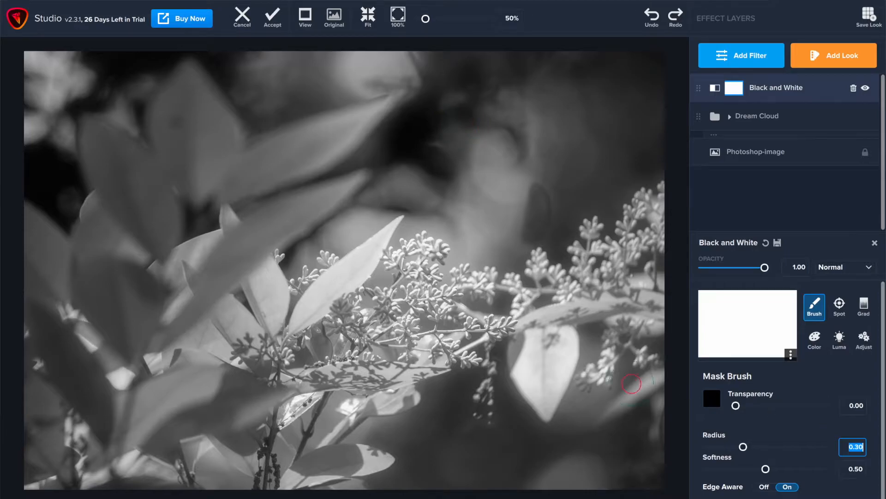
key("bracketright")
key("bracketright")
key("bracketright")
key("bracketright")
key("bracketright")
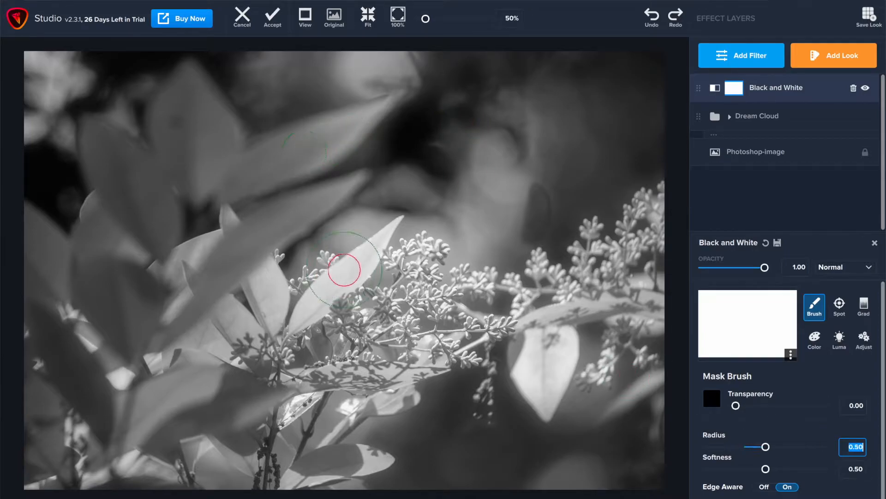
key("bracketright")
key("bracketright")
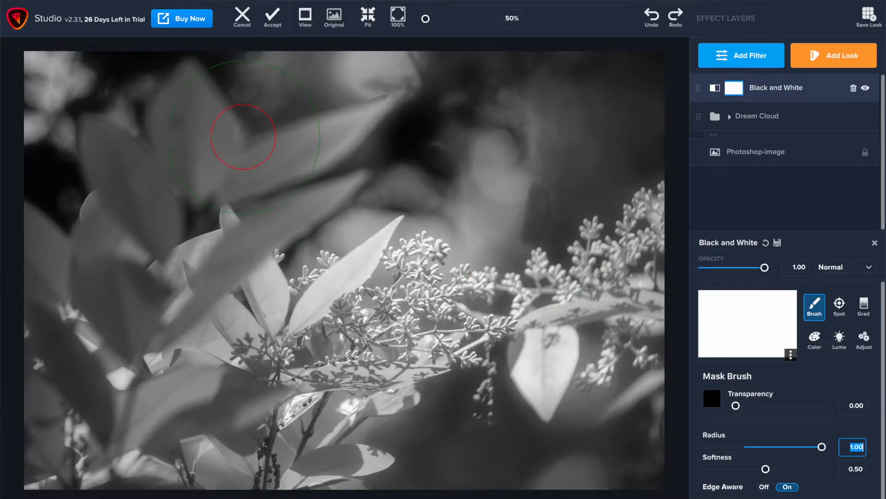
left_click_drag(755, 469, 744, 469)
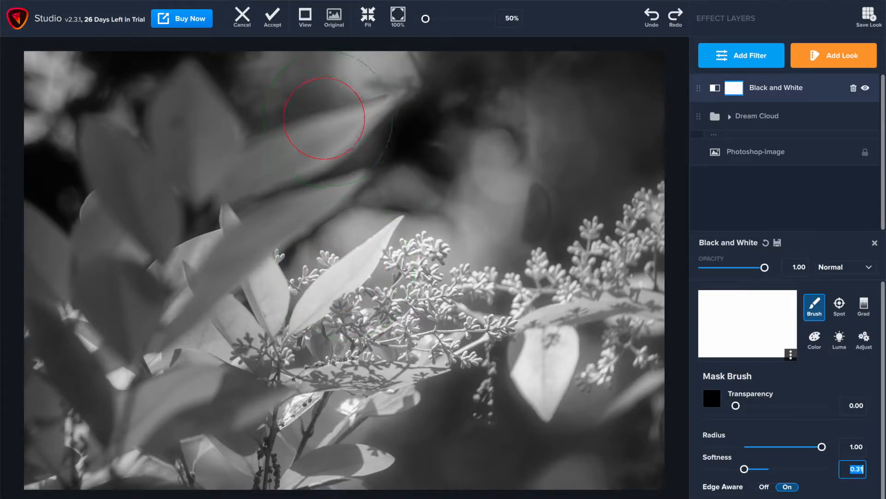
left_click_drag(744, 469, 735, 469)
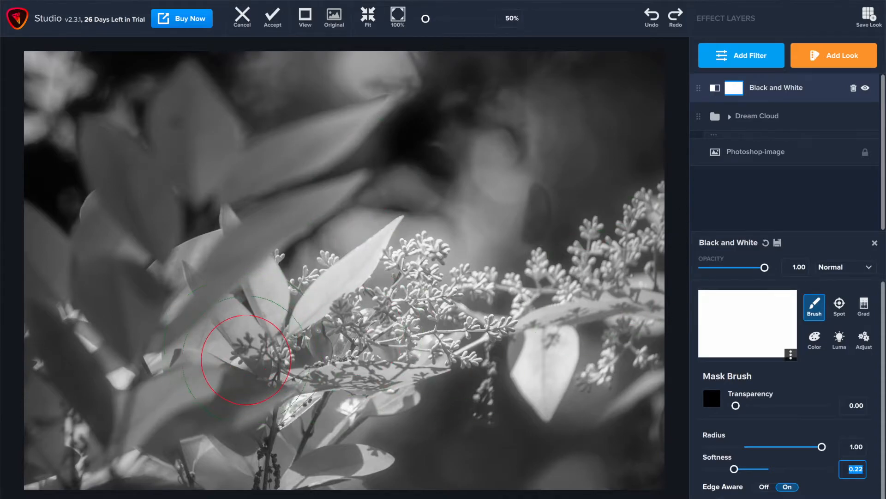
Paint the mask over the flowering branch and bright leaves to bring back their colour
mouse_move(645, 229)
left_mouse_down()
mouse_move(610, 269)
mouse_move(515, 306)
mouse_move(433, 317)
mouse_move(416, 280)
mouse_move(373, 355)
mouse_move(337, 373)
mouse_move(300, 369)
left_mouse_up()
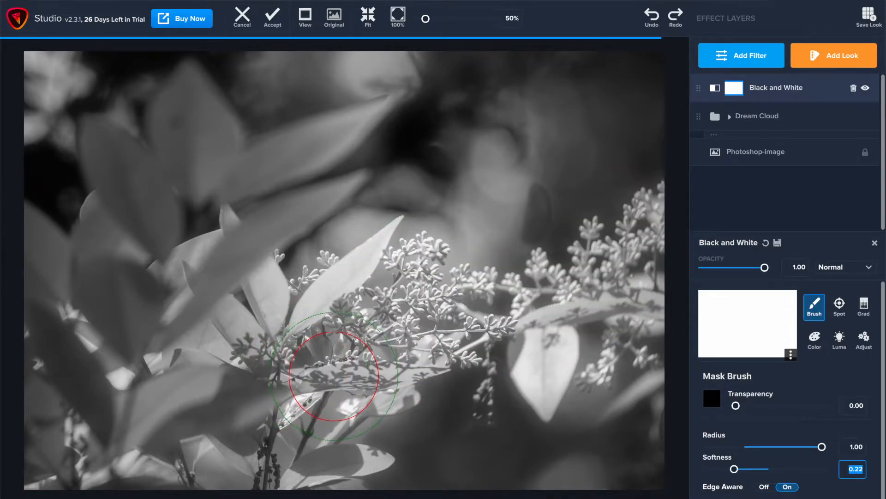
left_click_drag(636, 375, 645, 318)
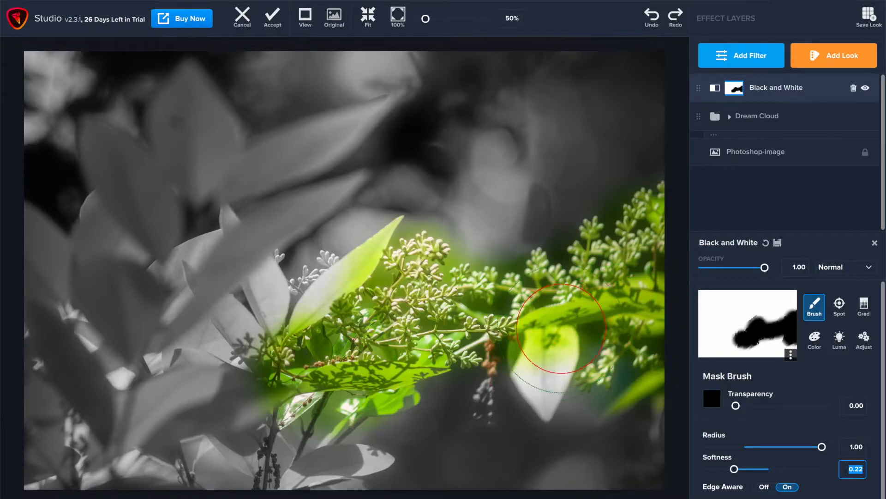
mouse_move(538, 360)
left_mouse_down()
mouse_move(535, 335)
mouse_move(538, 369)
left_mouse_up()
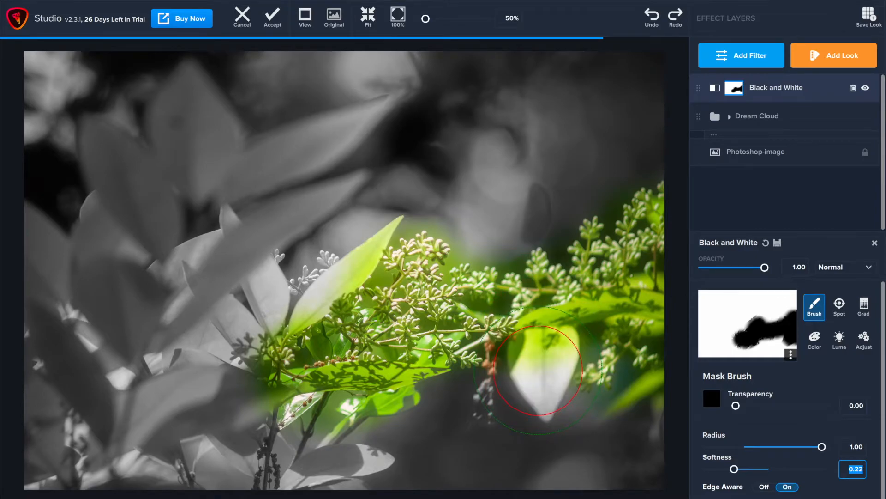
mouse_move(327, 267)
left_mouse_down()
mouse_move(342, 271)
mouse_move(303, 318)
left_mouse_up()
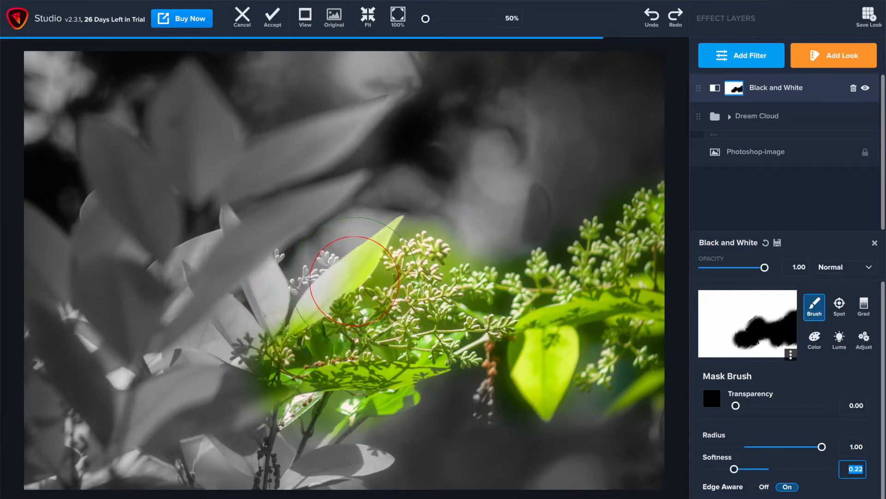
mouse_move(347, 261)
left_mouse_down()
mouse_move(261, 332)
mouse_move(248, 366)
mouse_move(281, 365)
mouse_move(259, 404)
mouse_move(270, 409)
left_mouse_up()
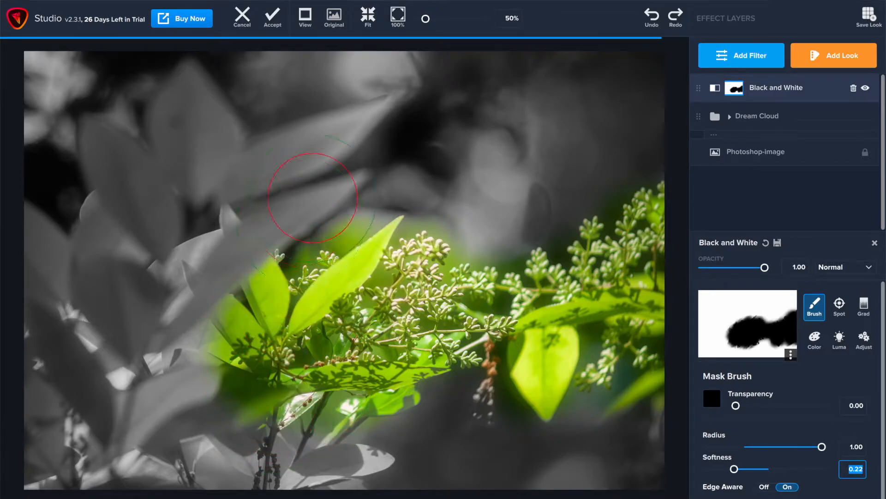
Extend the Black and White mask with another stroke across the upper-left leaves to restore their colour
mouse_move(323, 103)
left_mouse_down()
mouse_move(274, 149)
mouse_move(172, 129)
mouse_move(118, 139)
mouse_move(173, 238)
mouse_move(342, 217)
mouse_move(88, 330)
mouse_move(107, 379)
mouse_move(180, 406)
mouse_move(222, 457)
mouse_move(355, 444)
mouse_move(350, 437)
mouse_move(129, 461)
mouse_move(100, 435)
mouse_move(33, 401)
mouse_move(20, 203)
left_mouse_up()
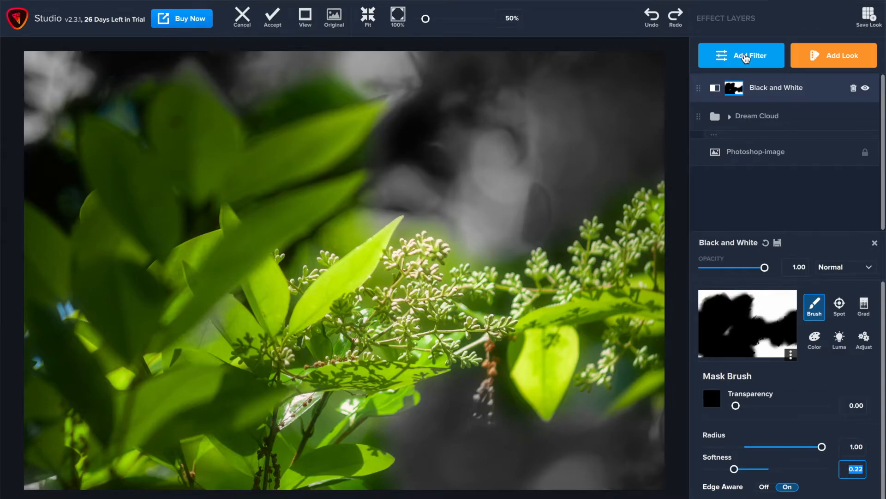
Add a Brightness Contrast filter and raise its Contrast to about 1.13
left_click(746, 57)
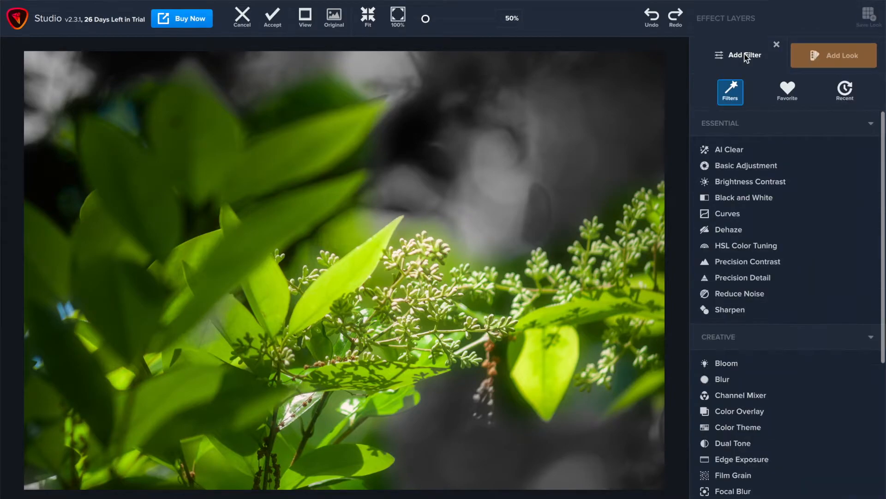
left_click(750, 182)
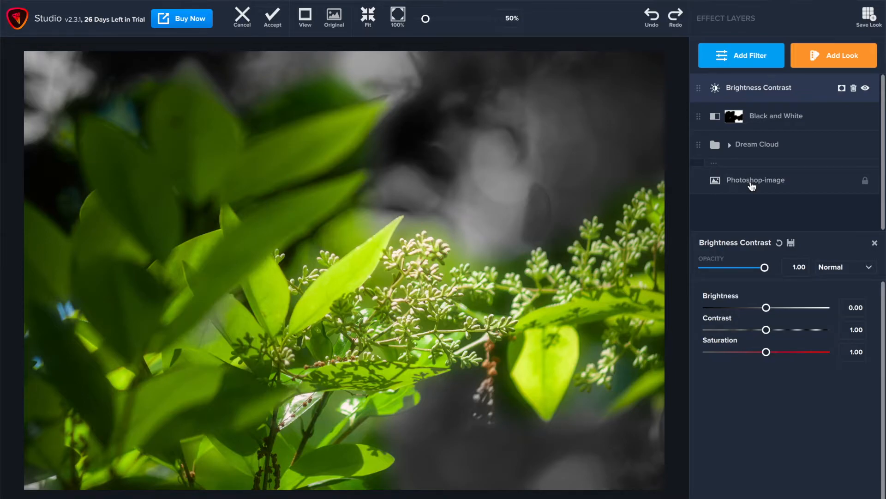
left_click(787, 331)
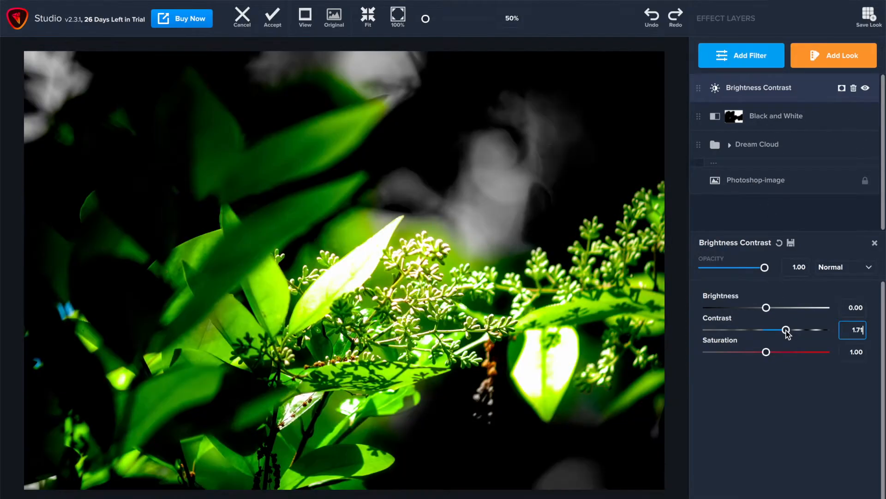
left_click_drag(788, 331, 773, 337)
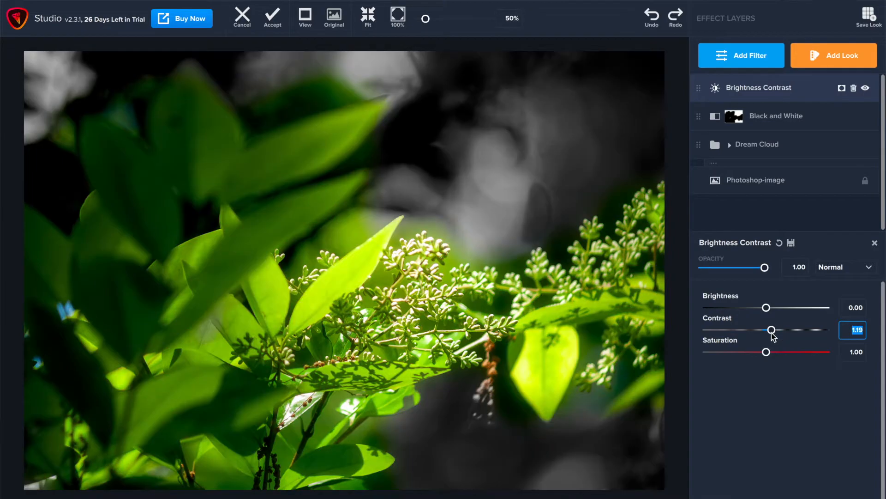
left_click_drag(773, 337, 772, 336)
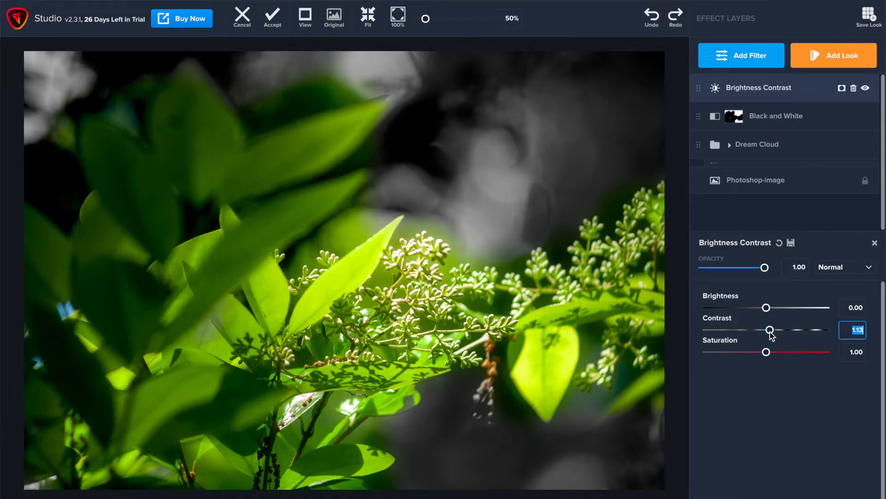
Add a Basic Adjustment filter and lower its Shadow to -0.58
left_click(752, 50)
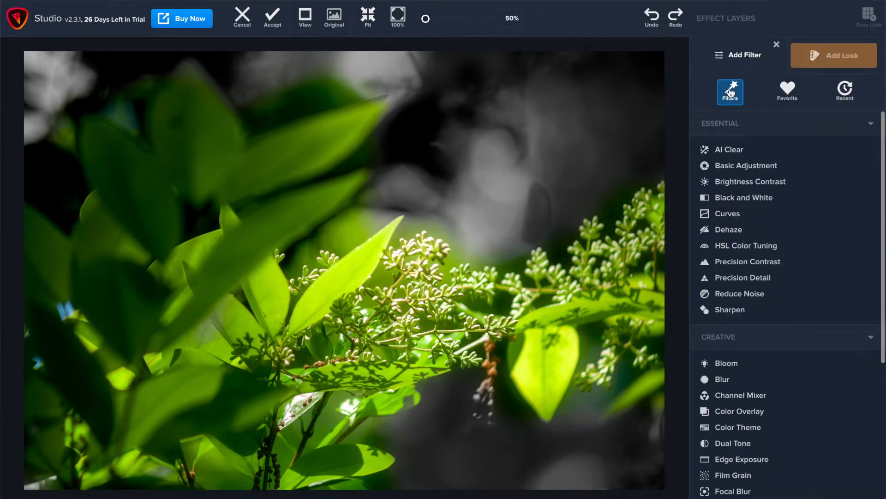
left_click(757, 168)
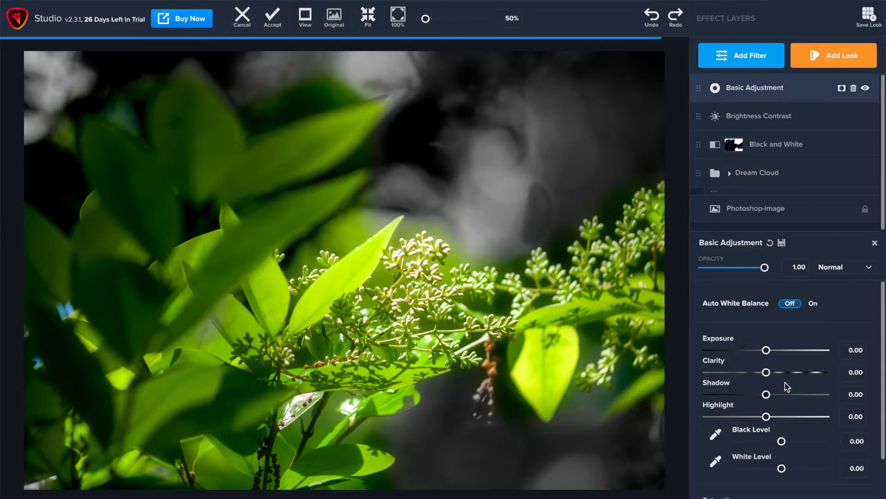
scroll(787, 397, "down", 1)
left_click_drag(757, 369, 735, 368)
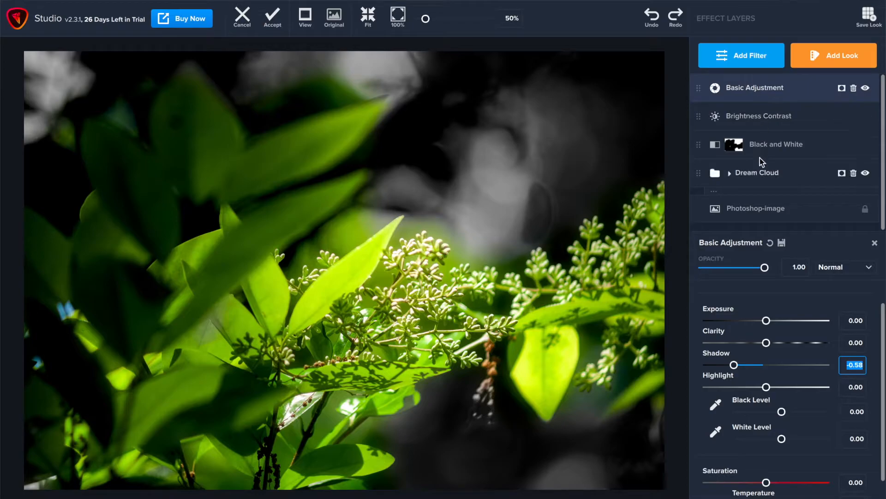
Add a Radiance filter from the stylistic filters
left_click(742, 63)
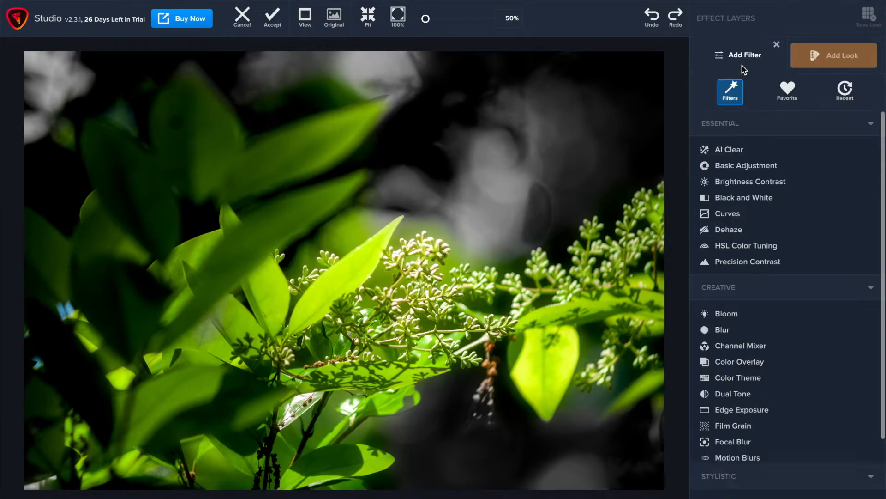
scroll(774, 352, "down", 5)
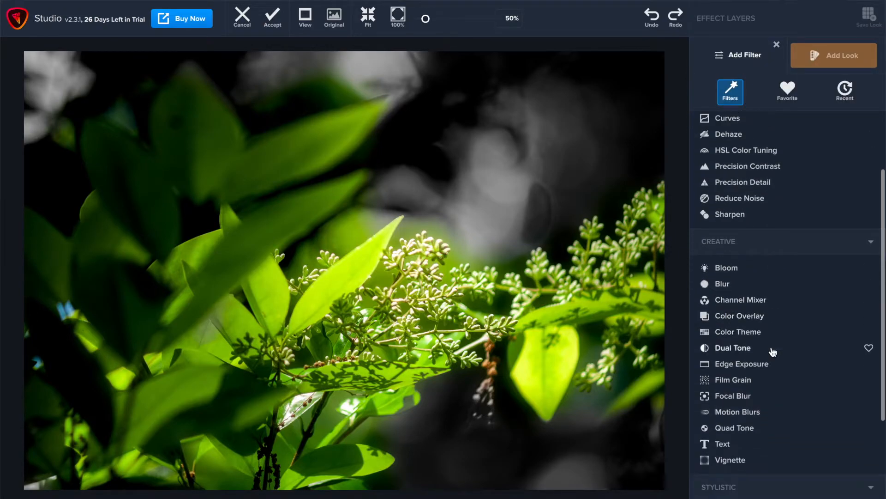
scroll(774, 352, "down", 1)
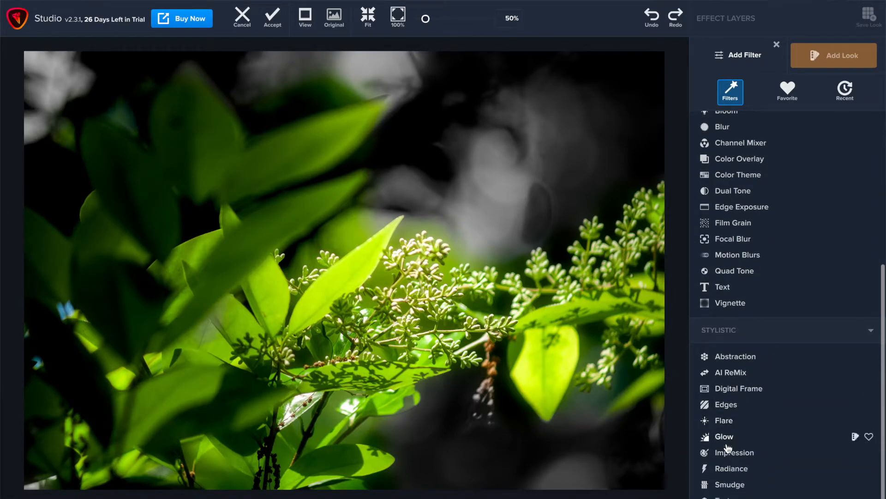
left_click(731, 469)
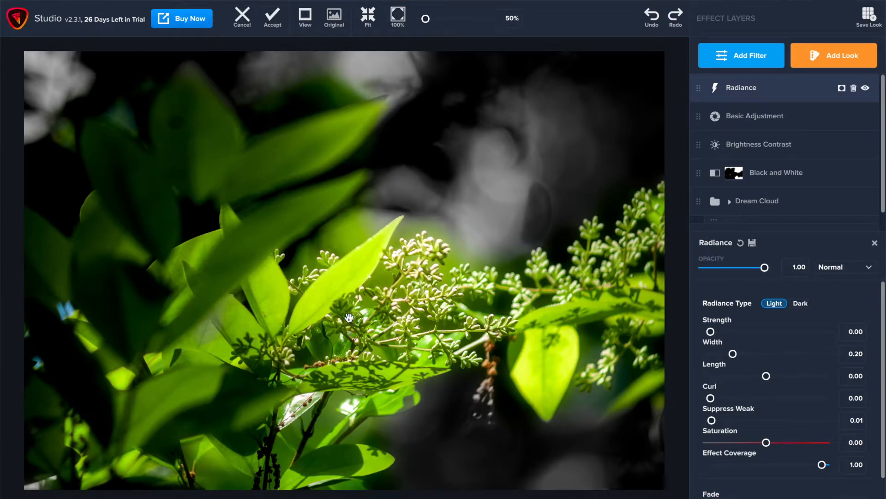
Set the Radiance Strength to 0.07
left_click(722, 331)
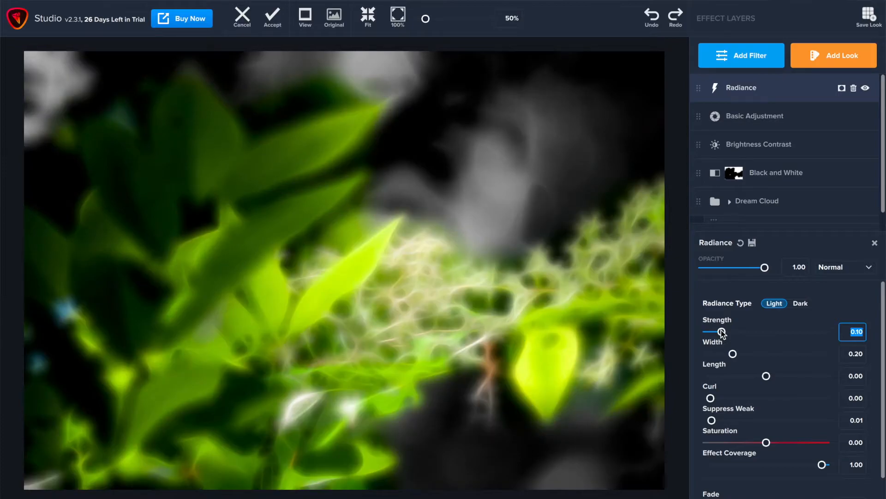
left_click(716, 331)
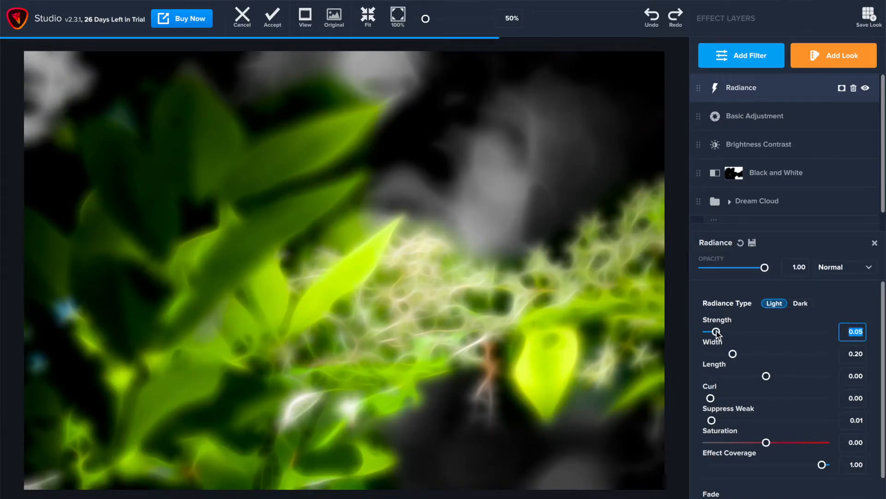
left_click(719, 332)
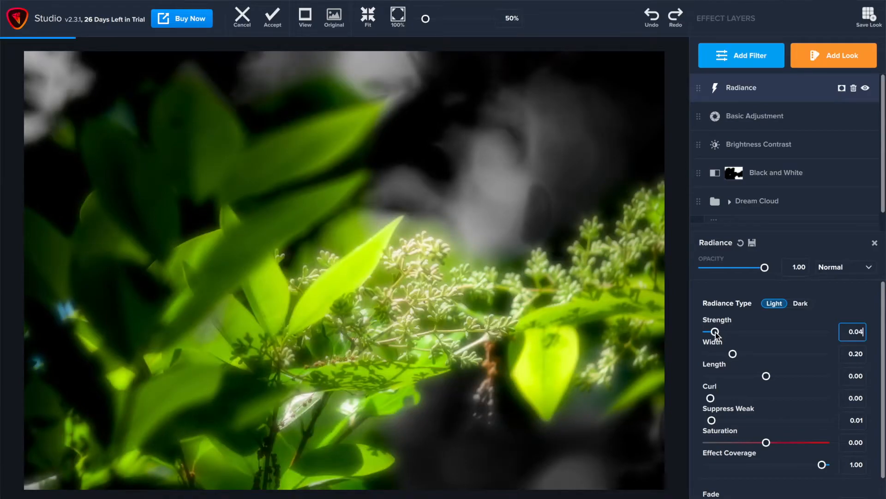
left_click_drag(720, 333, 723, 334)
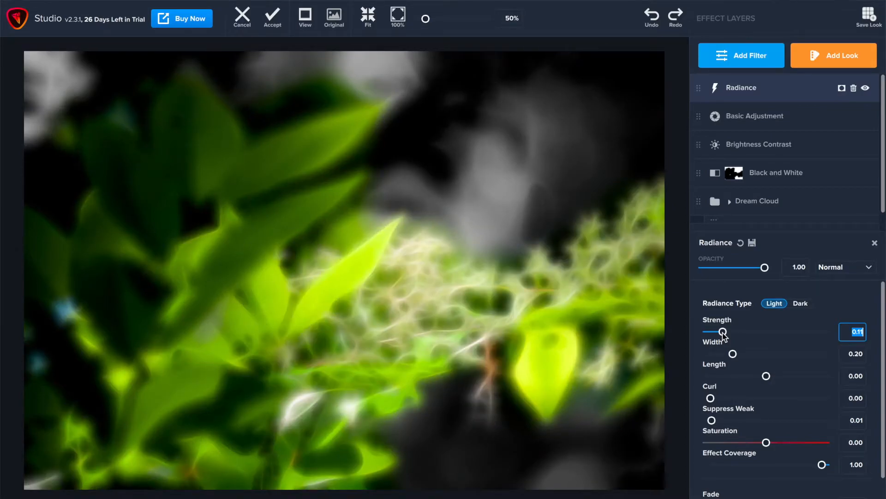
left_click_drag(722, 333, 721, 332)
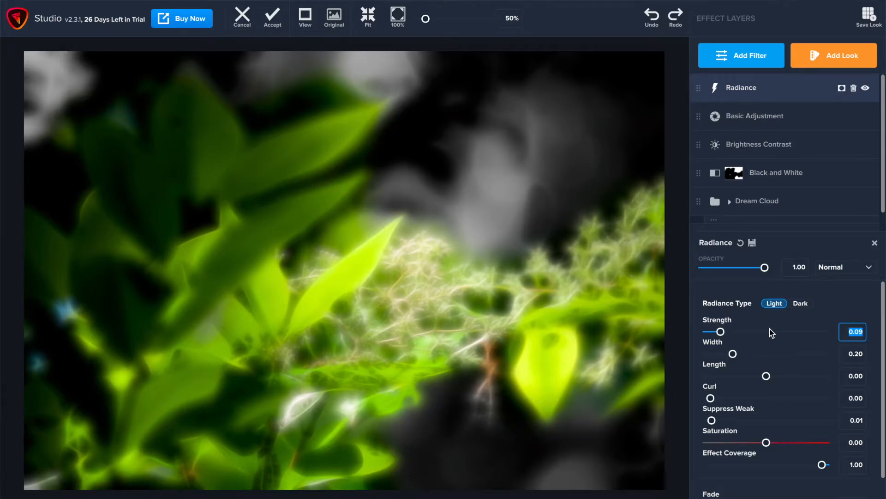
key("BackSpace")
type(".08")
key("Return")
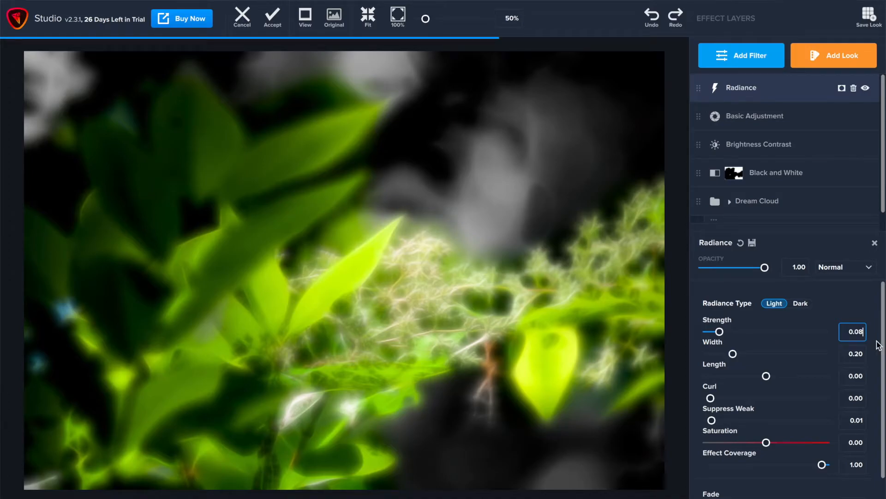
key("BackSpace")
type("7")
key("Return")
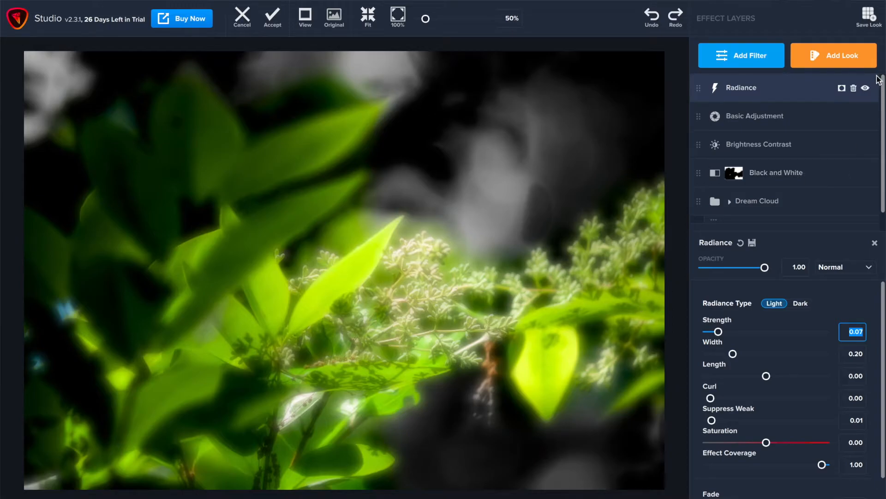
Add a Vignette filter, set its Size to 0.80 and raise its Strength slightly
left_click(770, 54)
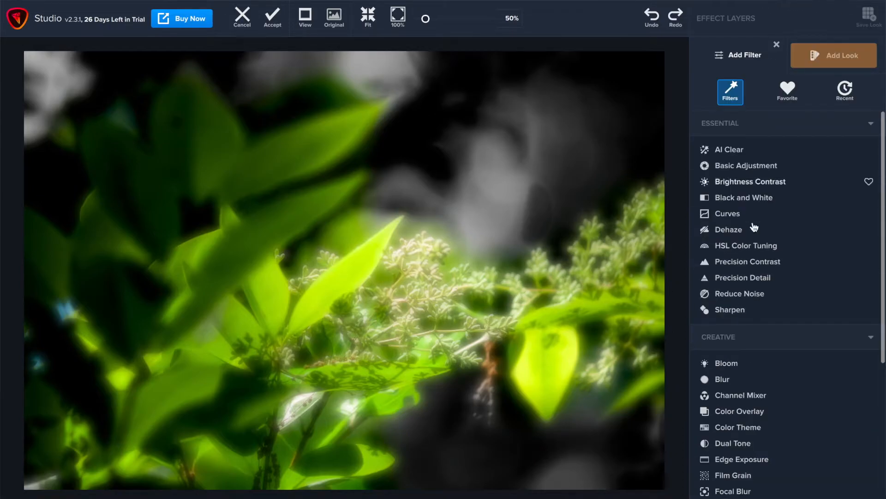
scroll(755, 254, "down", 3)
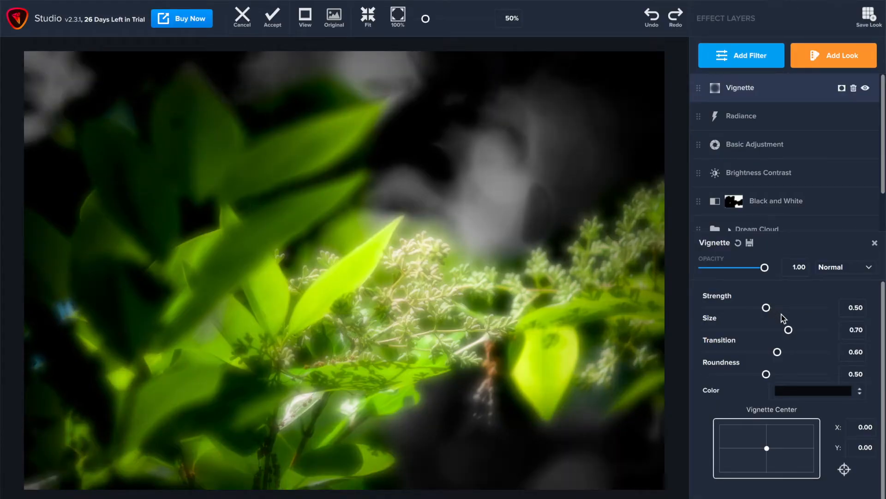
mouse_move(791, 334)
left_mouse_down()
mouse_move(780, 332)
mouse_move(796, 333)
left_mouse_up()
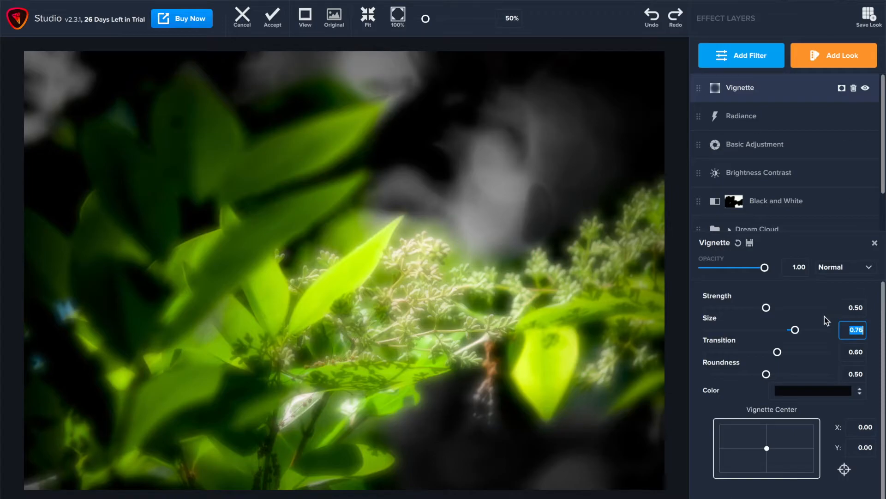
left_click_drag(795, 330, 801, 332)
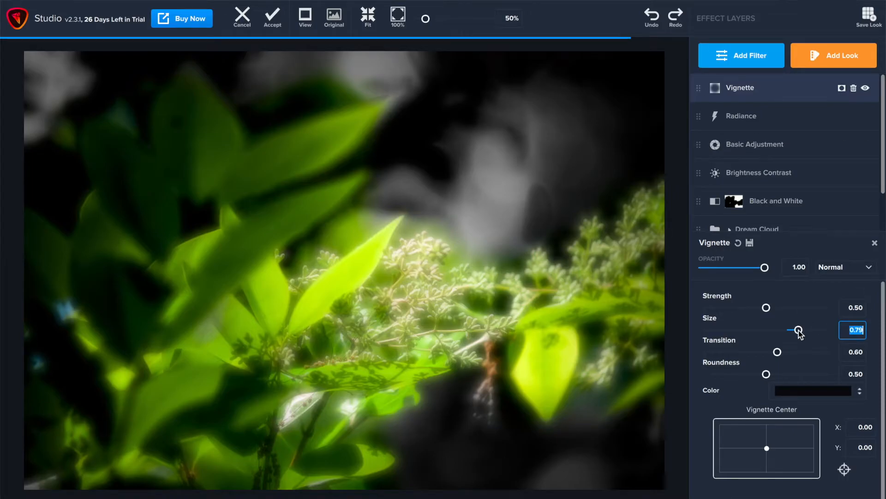
left_click_drag(799, 331, 799, 332)
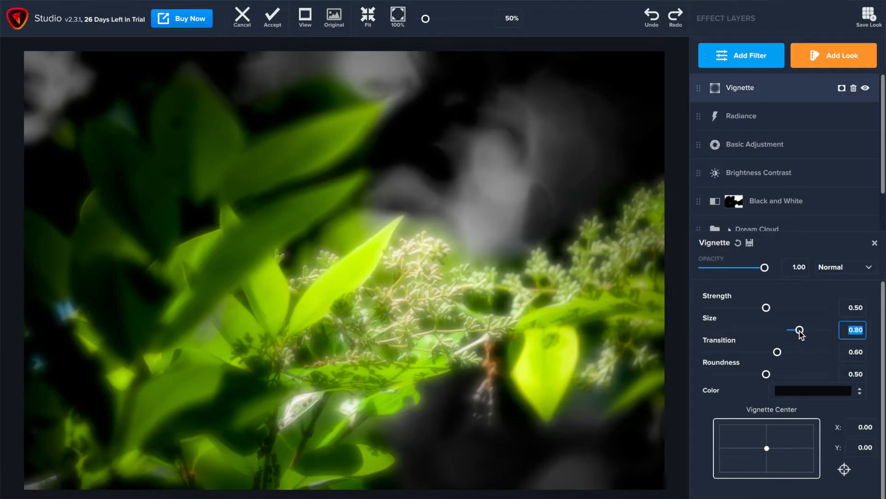
left_click_drag(768, 309, 771, 310)
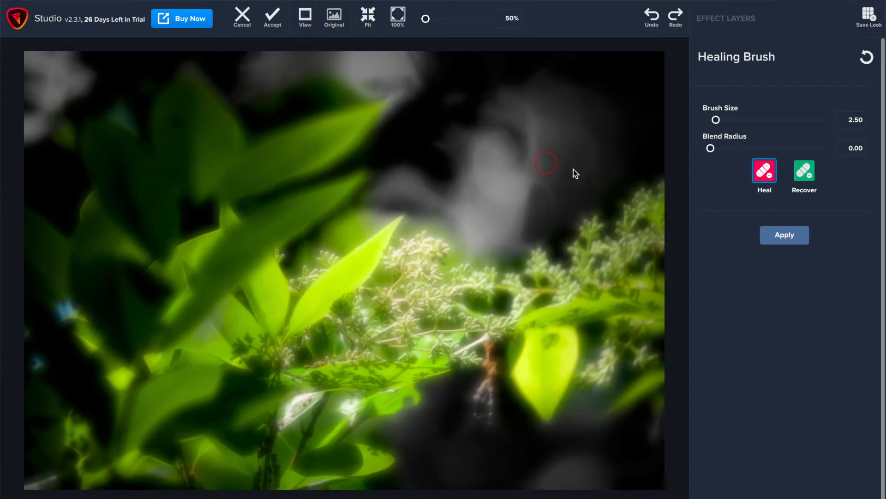
Heal a spot on the upper-left leaves with a 2.90 Healing Brush and accept the Topaz Studio edits
left_click(716, 122)
left_click_drag(716, 121, 717, 121)
left_click(174, 124)
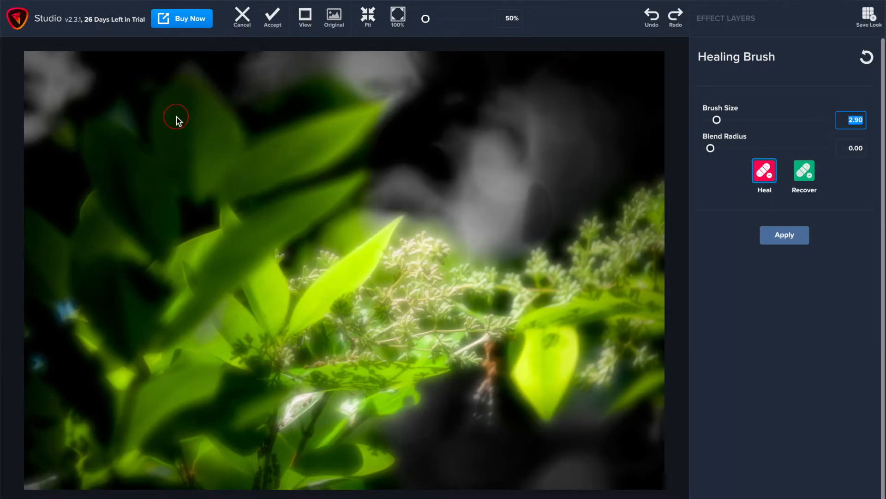
left_click(281, 17)
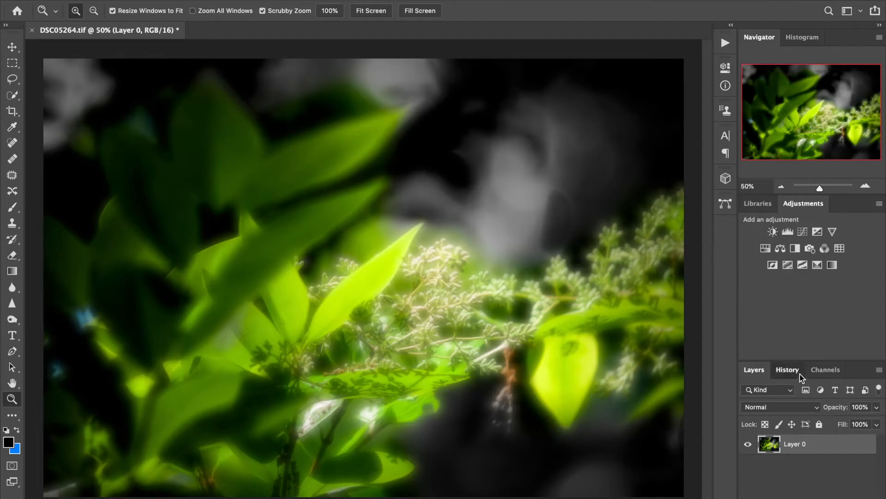
Compare before and after by stepping the history between the Make Layer and Topaz Studio 2 states
left_click(800, 375)
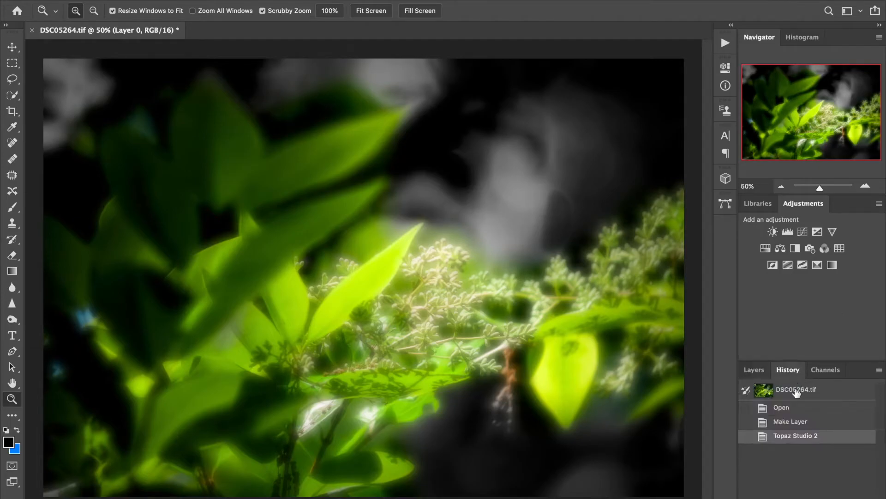
left_click(798, 425)
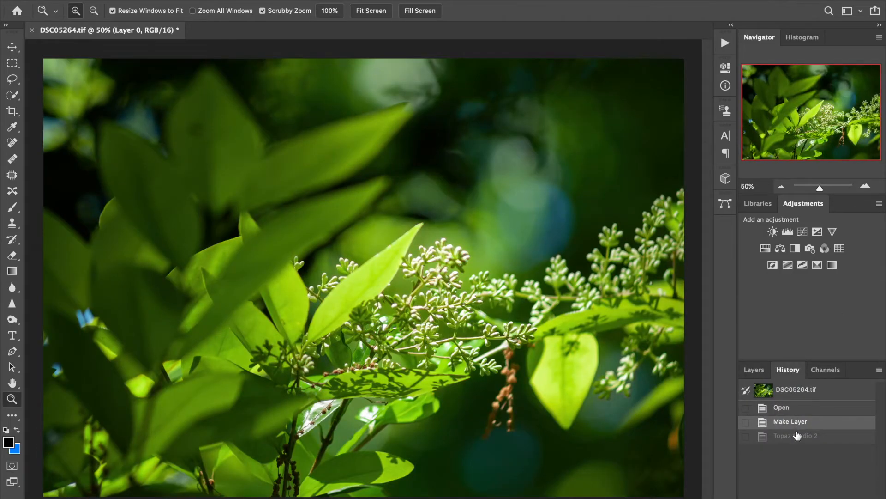
left_click(796, 438)
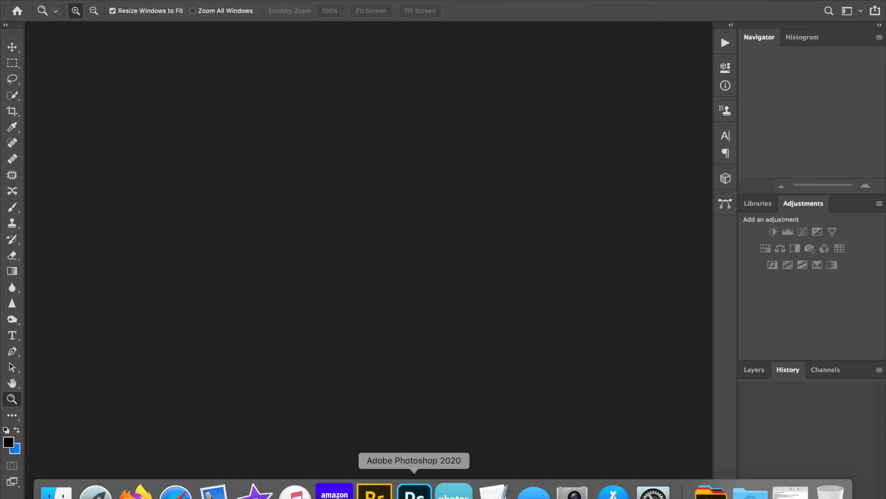
Switch to Adobe Bridge, open the (1)-gigapixel-scale-6x copy.jpg building photo, and fit it to the screen
left_click(374, 494)
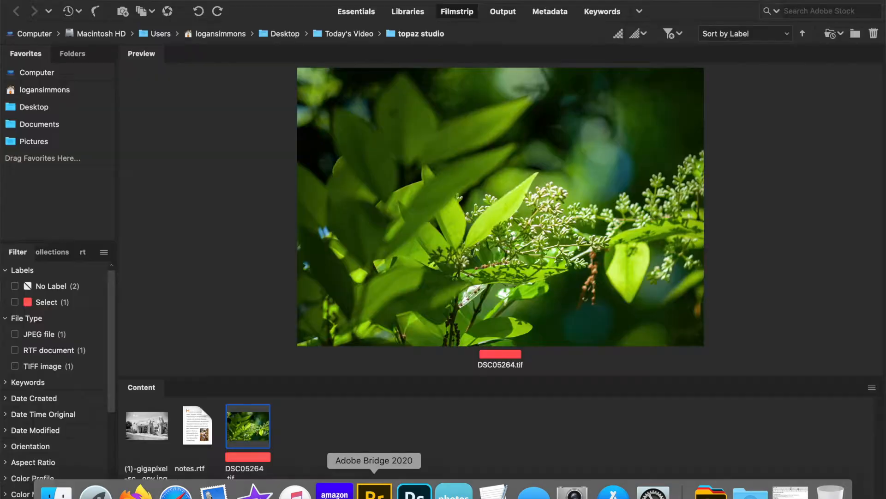
double_click(143, 425)
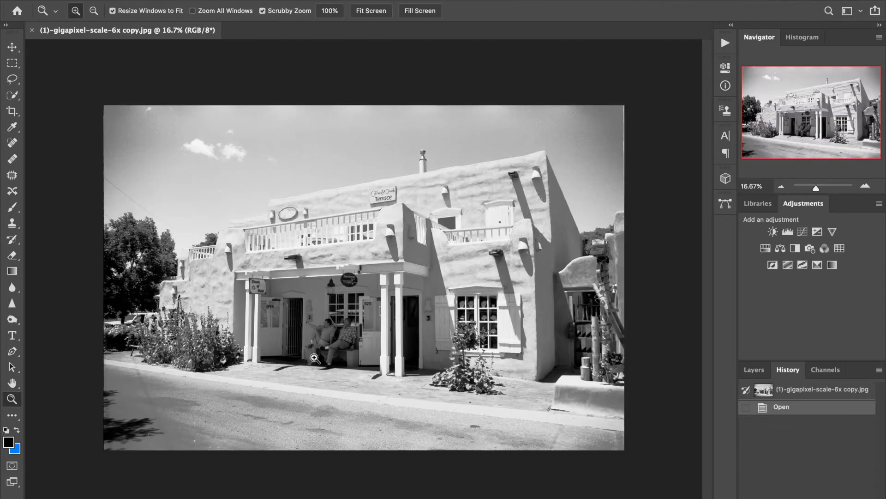
left_click(379, 11)
left_click_drag(810, 188, 817, 189)
Convert the locked Background layer into a regular layer named Layer 0
left_click(754, 370)
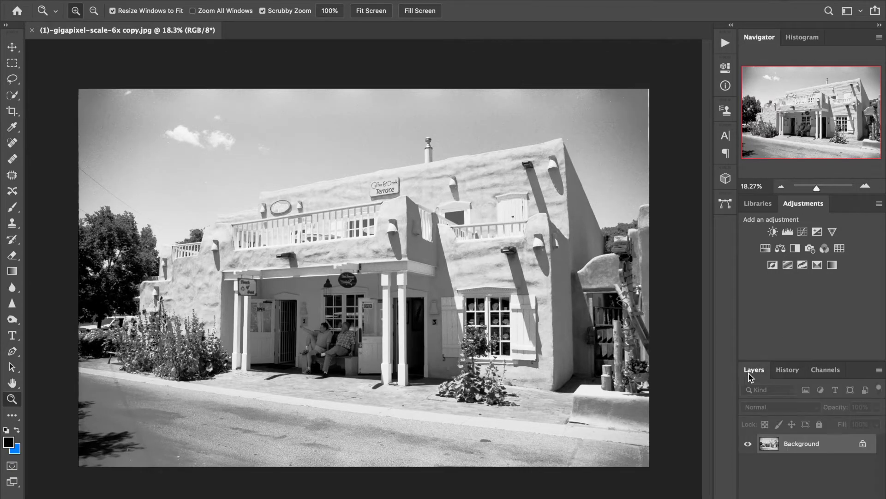
double_click(807, 448)
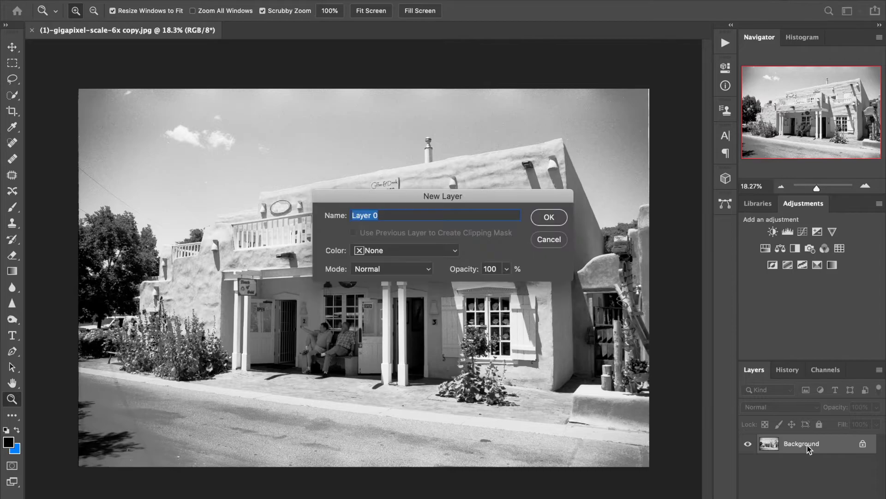
left_click(550, 217)
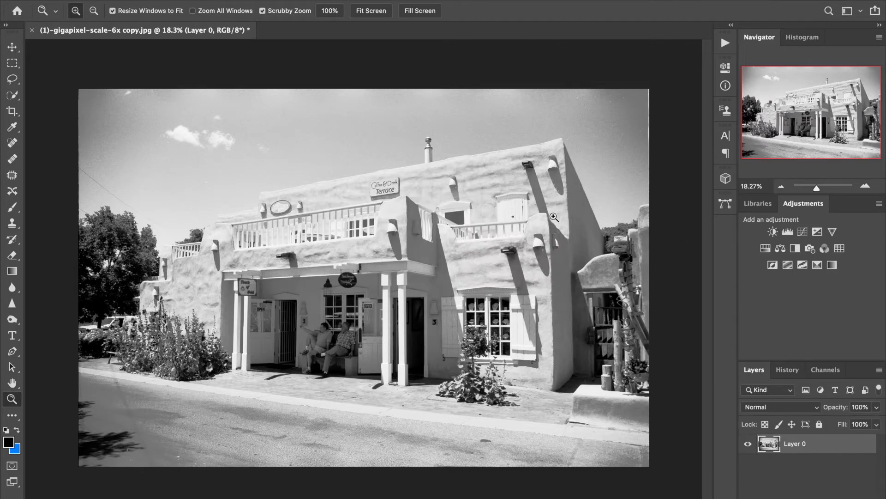
Launch the Topaz Studio 2 filter on the building photo
left_click(283, 0)
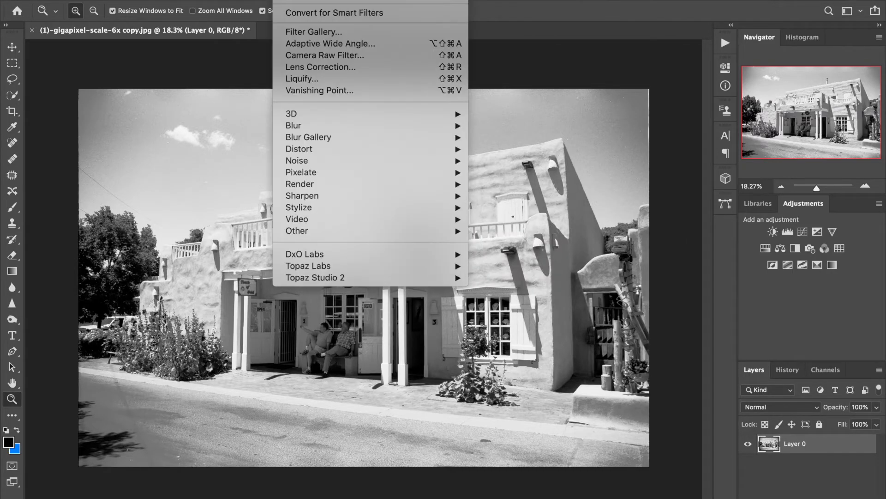
mouse_move(372, 279)
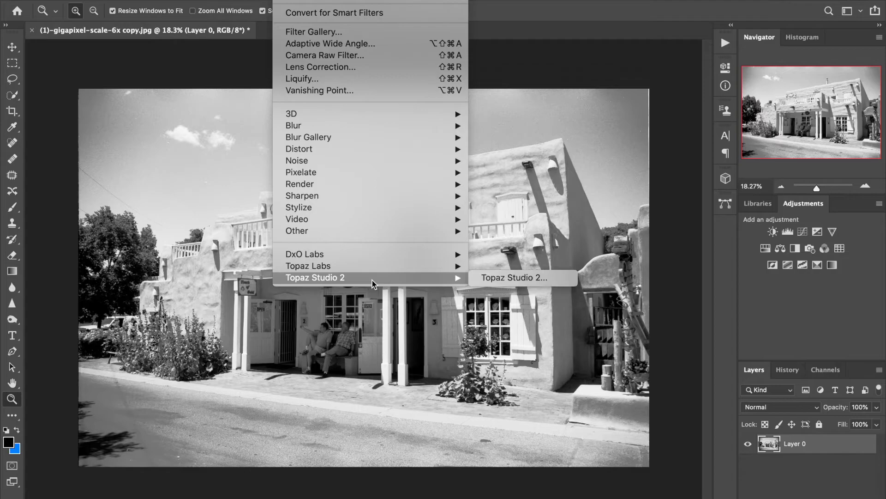
left_click(491, 278)
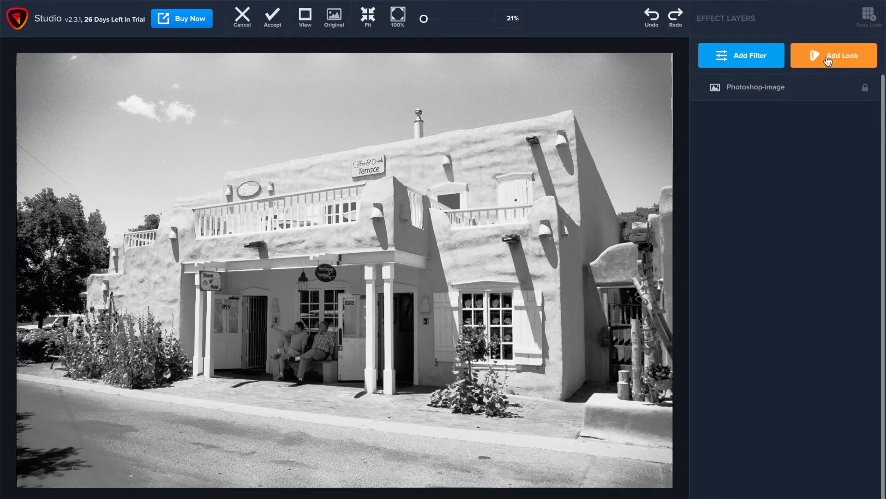
Apply the Dreamy look Cool Fairy Wings with its amount set to 89
left_click(828, 61)
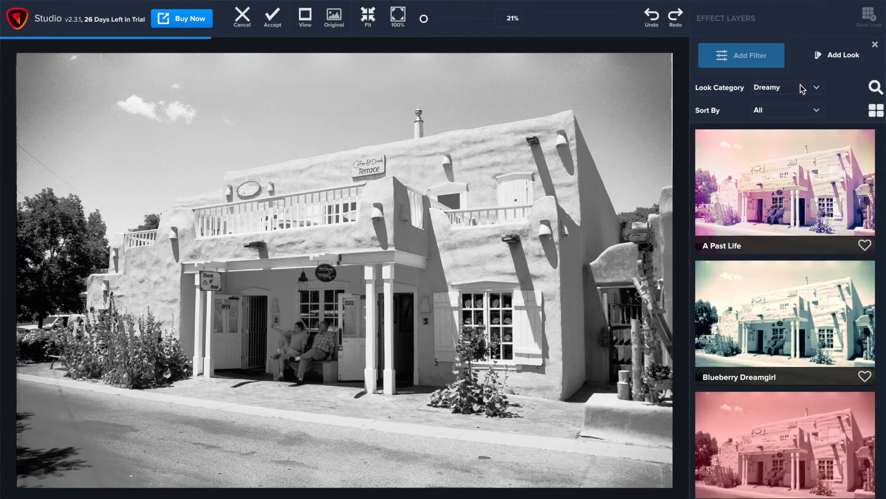
scroll(787, 337, "down", 5)
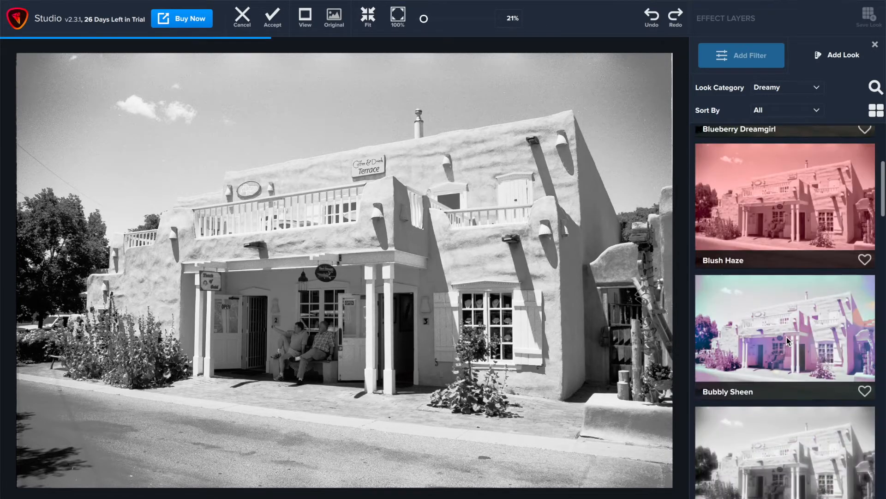
scroll(788, 341, "down", 4)
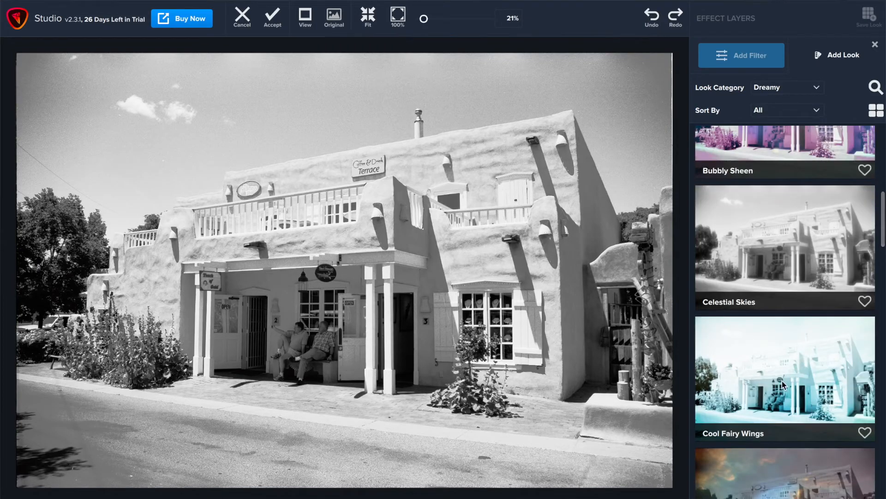
left_click(780, 387)
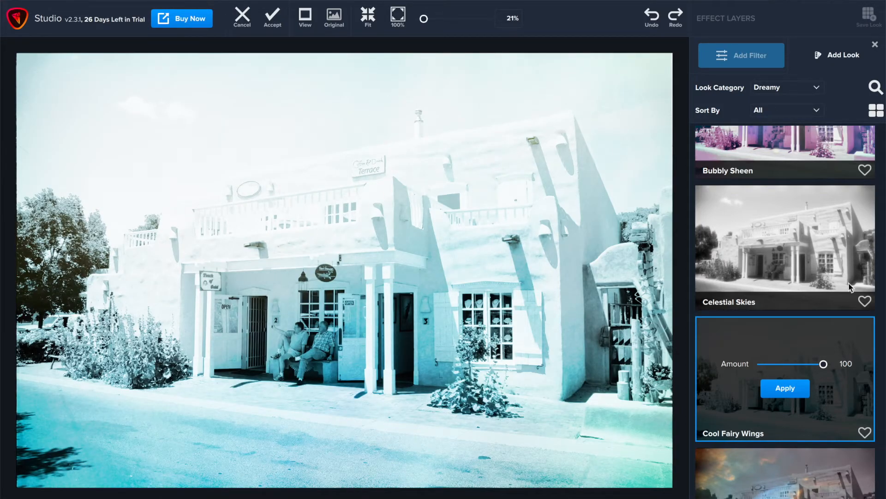
left_click_drag(820, 367, 817, 364)
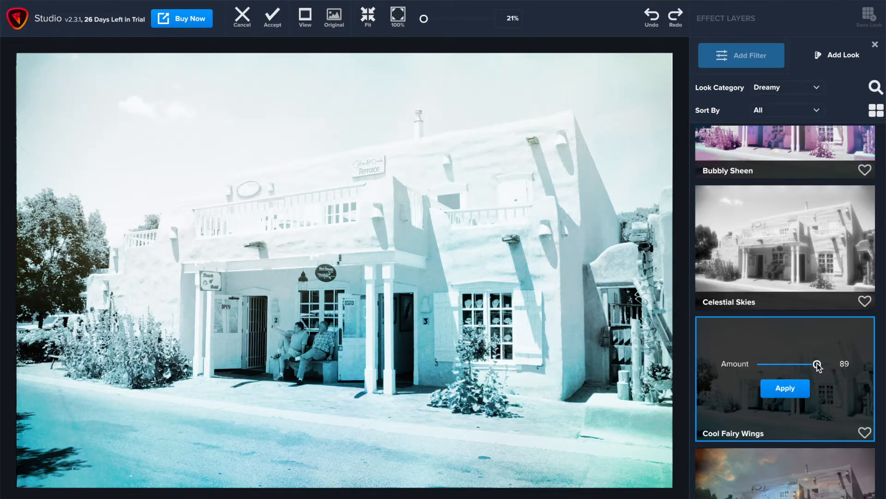
left_click(793, 390)
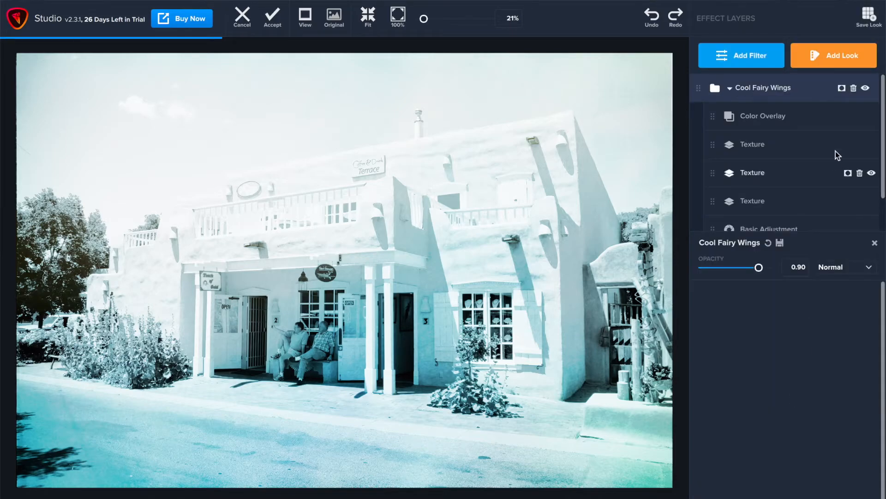
In the look's Basic Adjustment layer, set Highlight to -0.19 and Exposure to -0.11
scroll(825, 176, "down", 1)
scroll(824, 173, "up", 1)
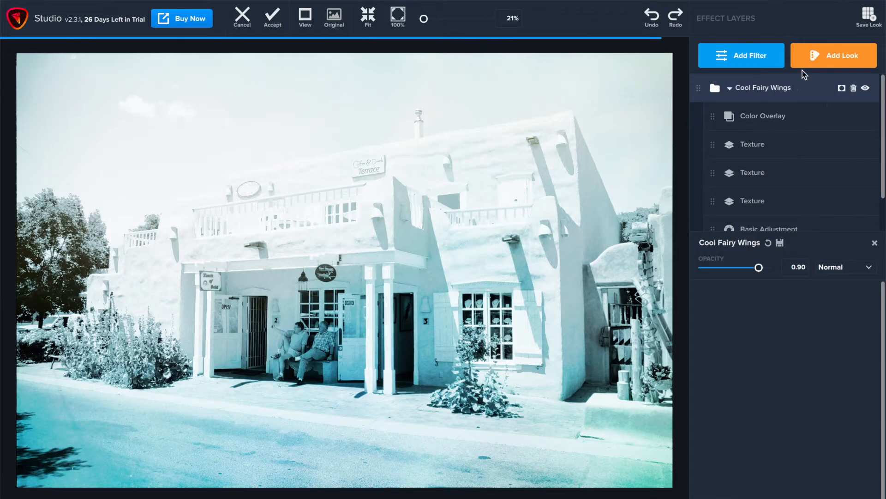
scroll(790, 204, "down", 1)
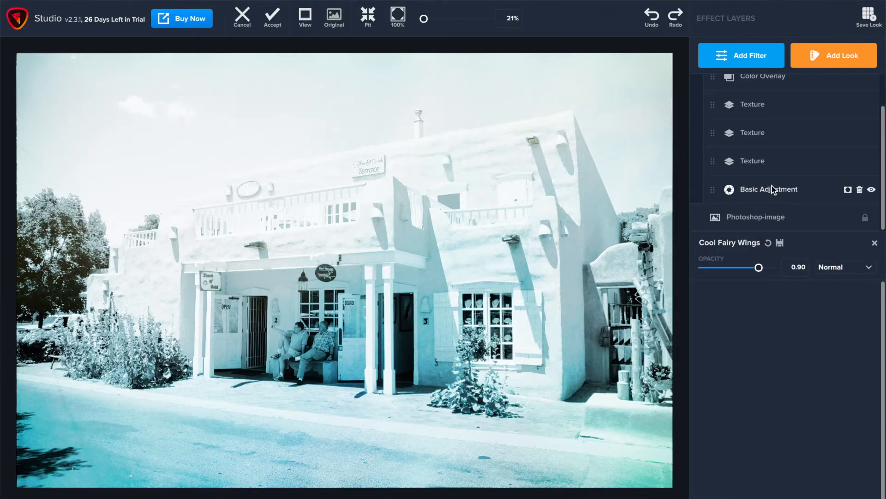
left_click(773, 190)
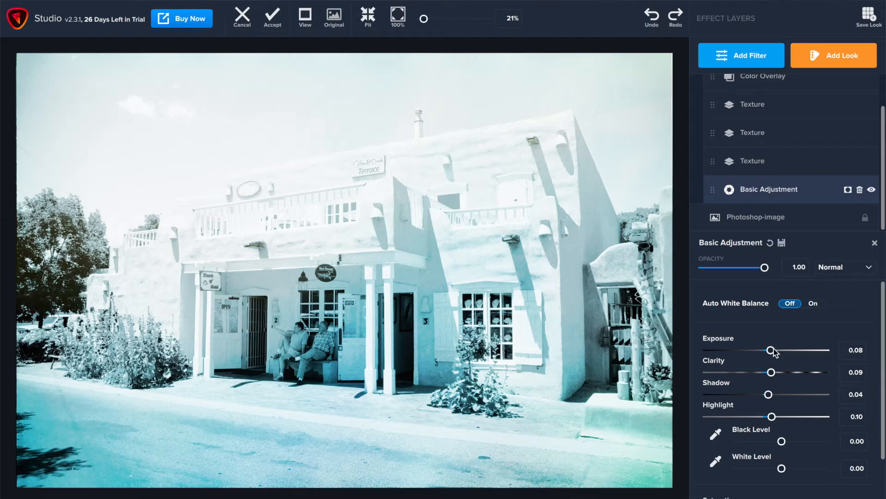
double_click(858, 349)
left_click(858, 394)
left_click(760, 417)
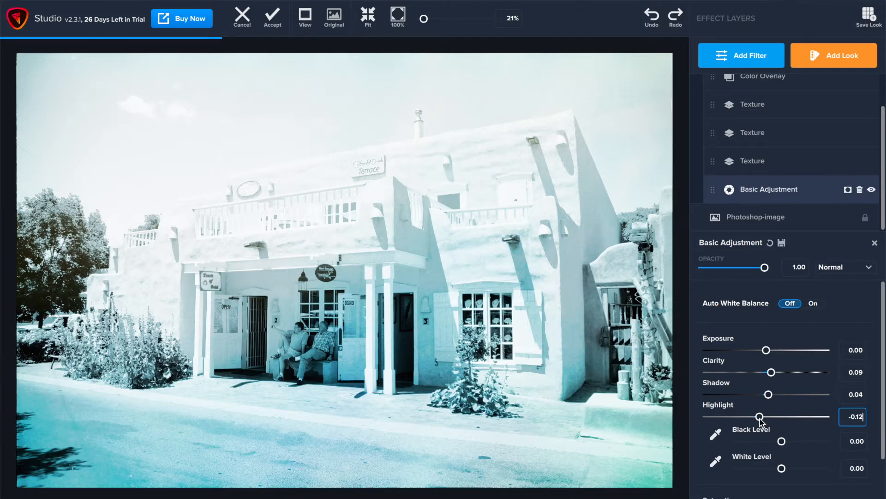
left_click(761, 418)
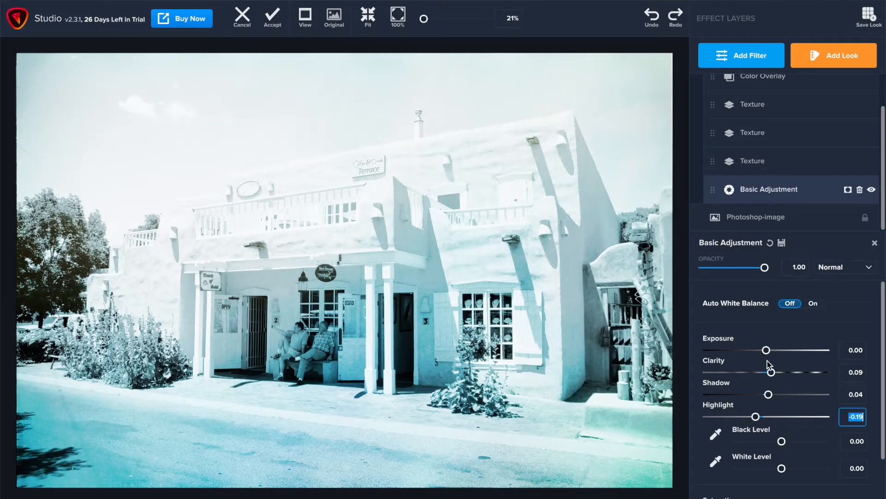
left_click(767, 351)
left_click_drag(767, 352, 765, 353)
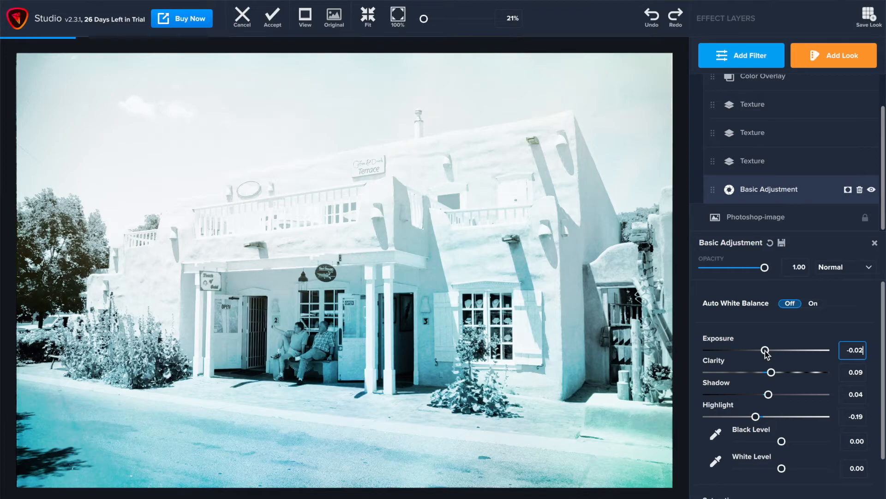
left_click_drag(766, 353, 761, 353)
left_click_drag(760, 351, 760, 351)
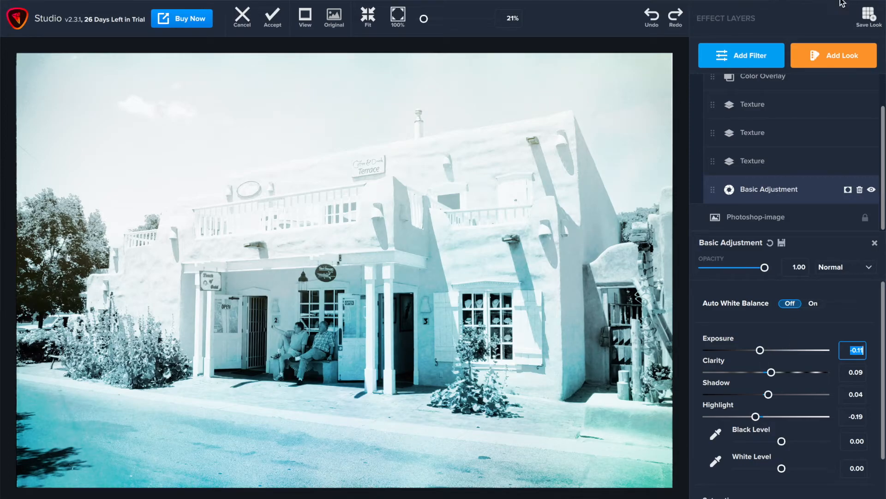
Add a Curves filter, pulling the midtones slightly down and adding a second point in the upper highlights
left_click(778, 56)
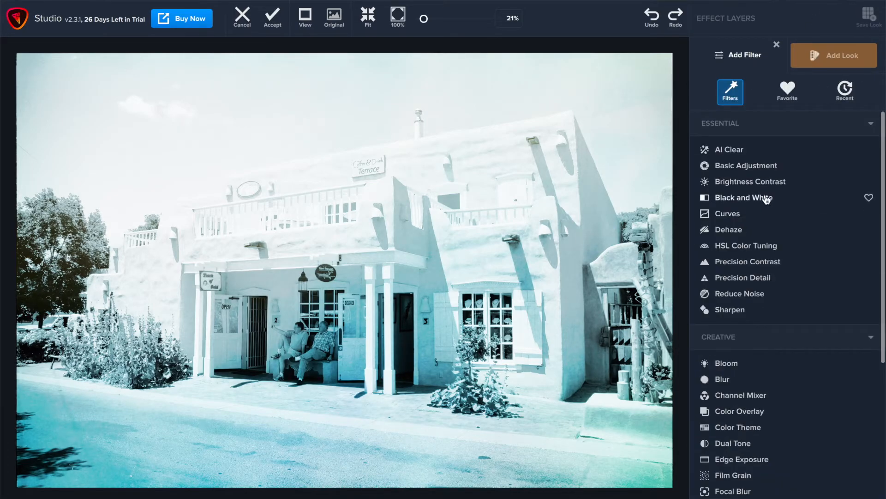
left_click(738, 214)
left_click_drag(781, 377, 793, 388)
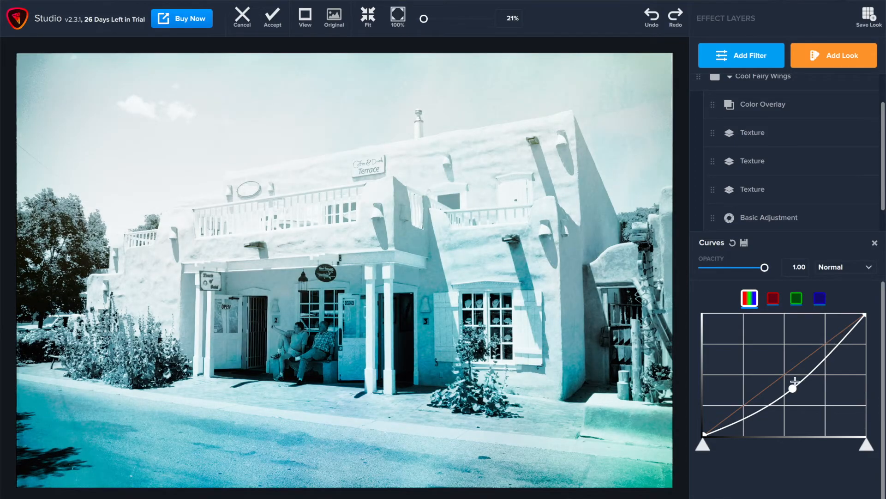
left_click_drag(795, 390, 788, 384)
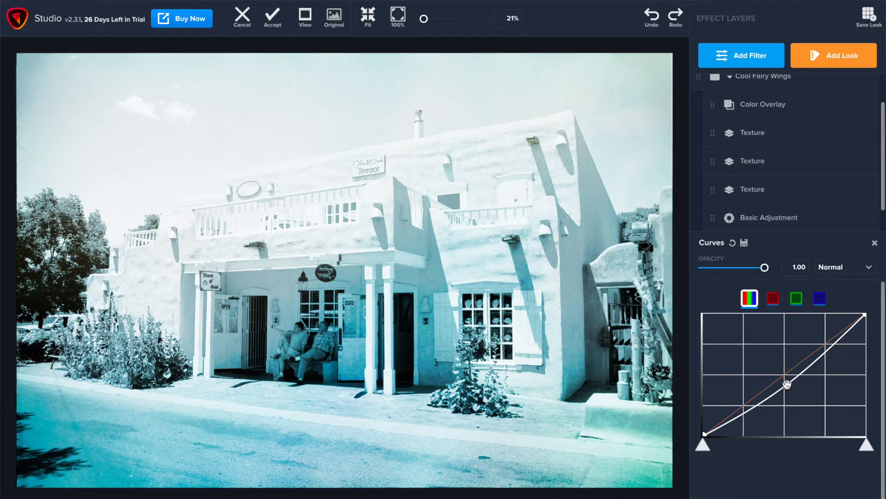
left_click_drag(787, 384, 783, 381)
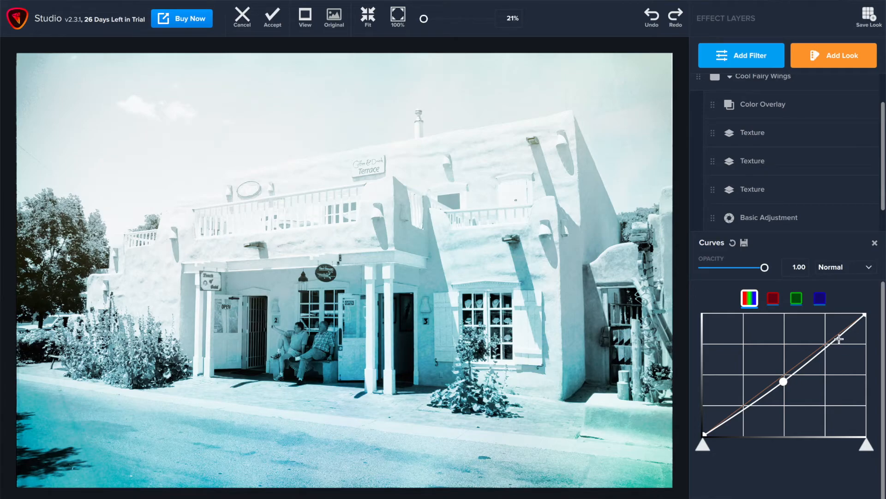
left_click_drag(839, 340, 841, 342)
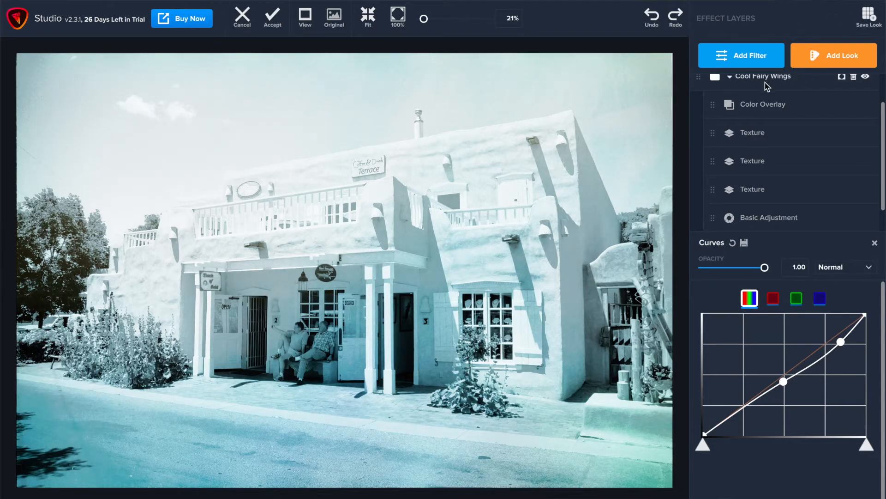
Add a Vignette filter and set its Size to 1.00
scroll(770, 153, "up", 2)
left_click(754, 50)
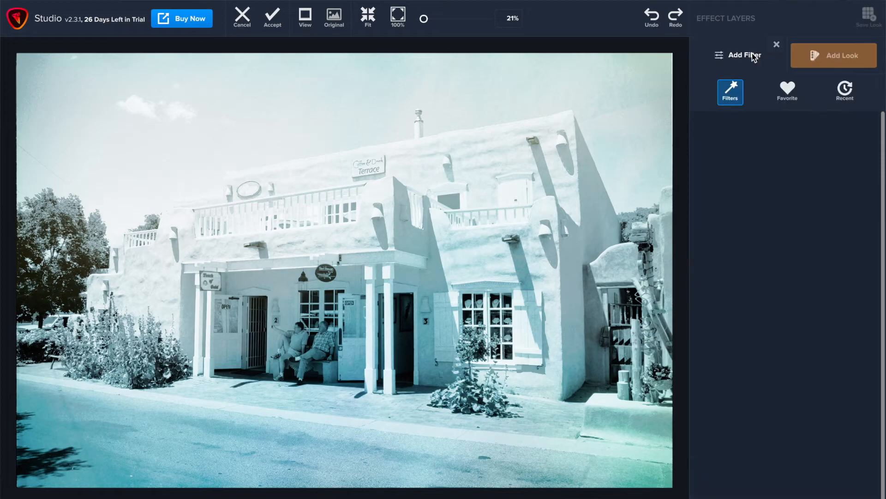
scroll(751, 369, "down", 5)
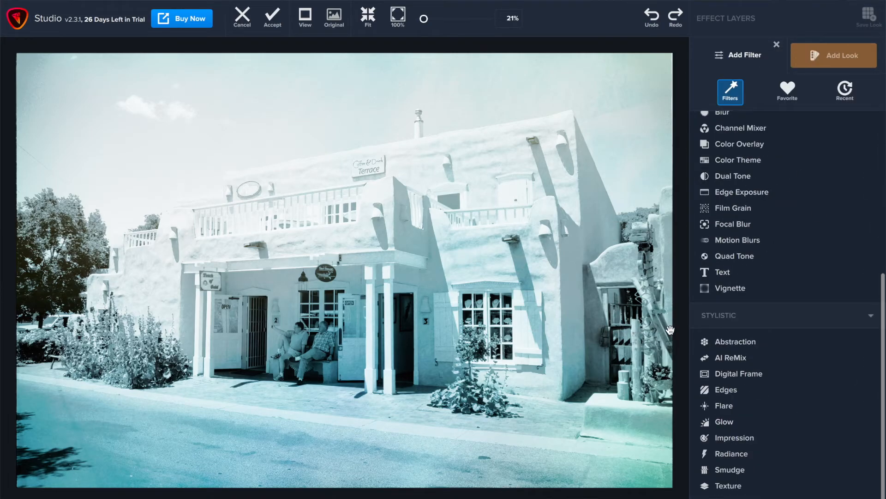
scroll(783, 296, "up", 2)
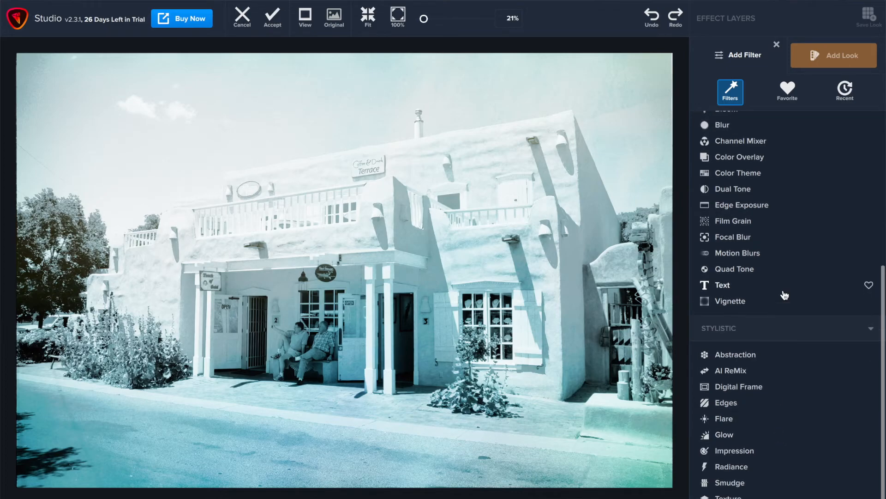
left_click(728, 334)
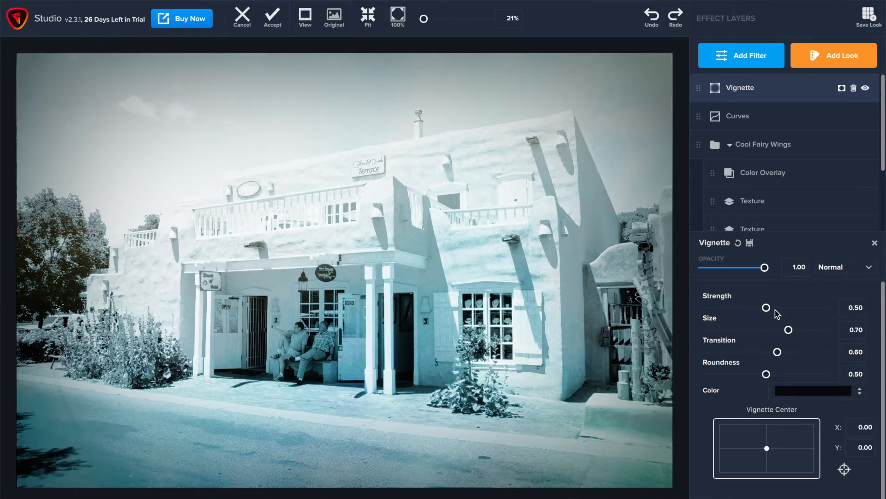
left_click_drag(788, 330, 825, 341)
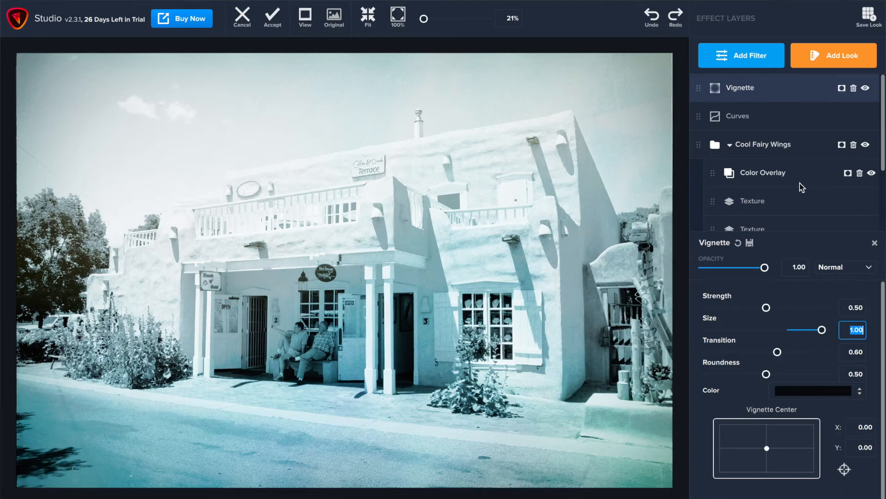
Add a Basic Adjustment filter with Saturation at -0.11 and accept the Topaz Studio edits
scroll(802, 187, "down", 4)
scroll(802, 187, "up", 4)
left_click(739, 58)
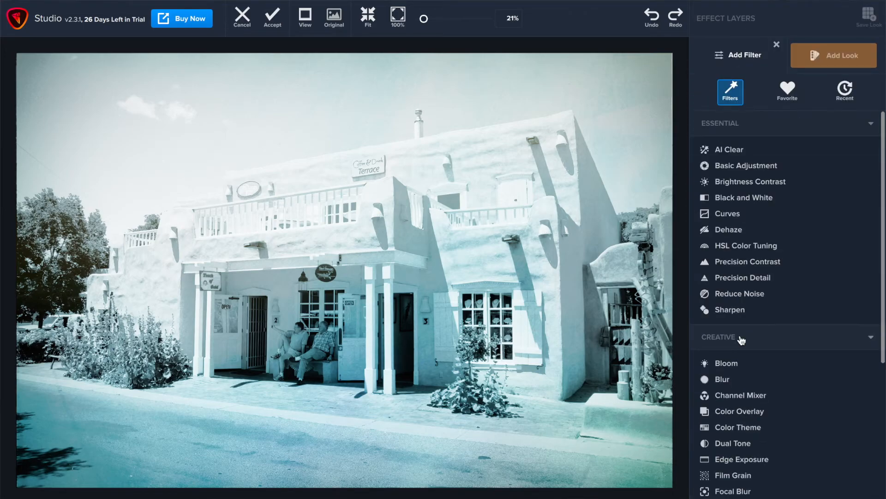
scroll(741, 340, "down", 2)
scroll(781, 302, "up", 2)
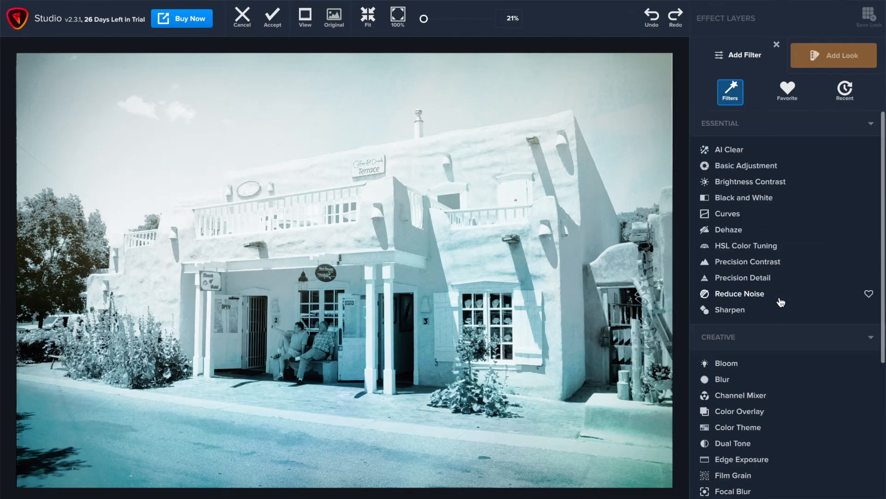
left_click(751, 170)
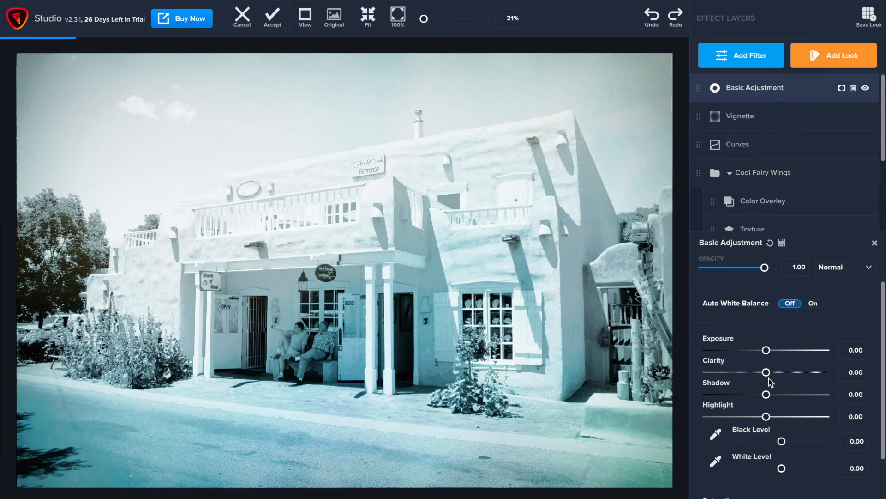
scroll(769, 383, "down", 2)
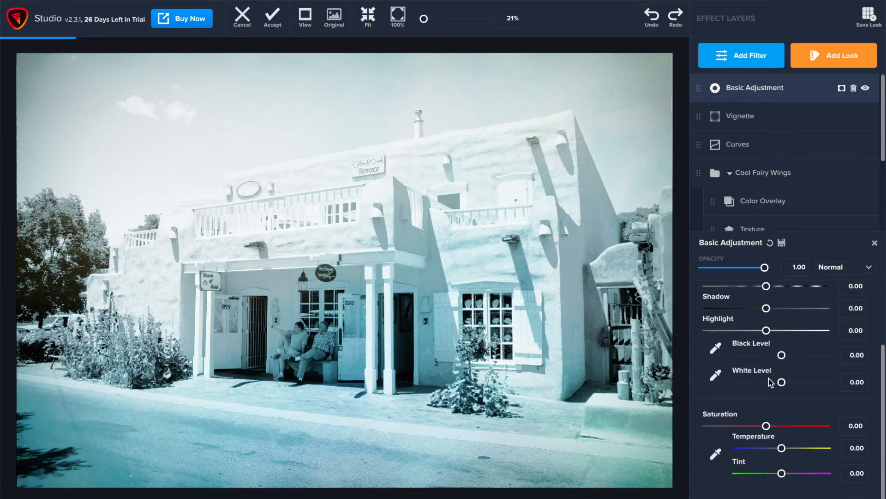
left_click(761, 427)
left_click_drag(760, 428, 761, 428)
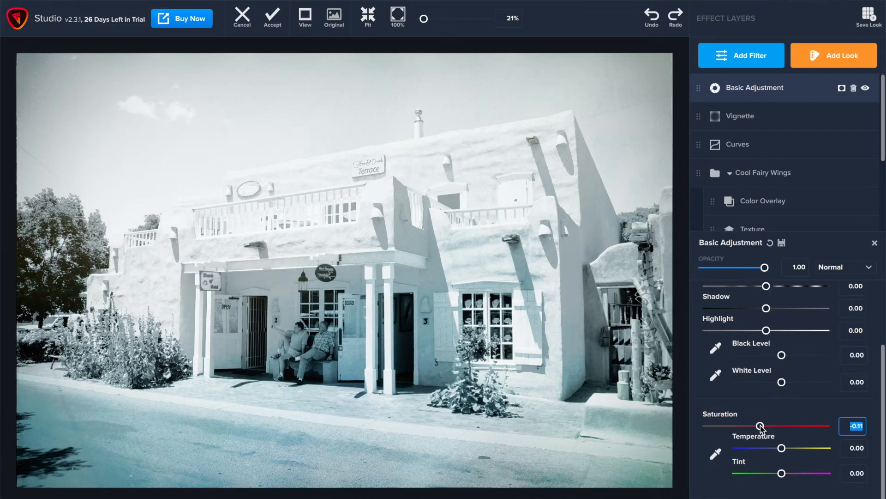
left_click_drag(761, 427, 762, 428)
left_click(273, 19)
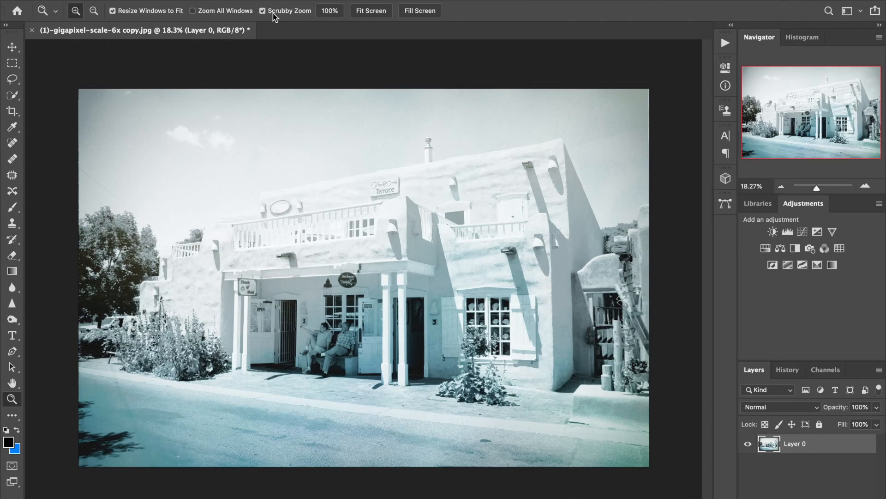
Fit the image to the screen and compare before and after by stepping between the Make Layer and Topaz Studio 2 history states
left_click(361, 12)
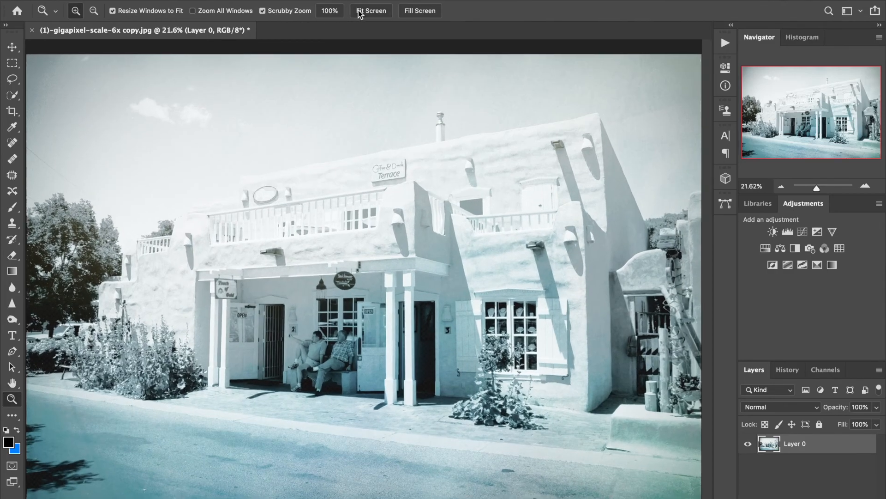
left_click(788, 370)
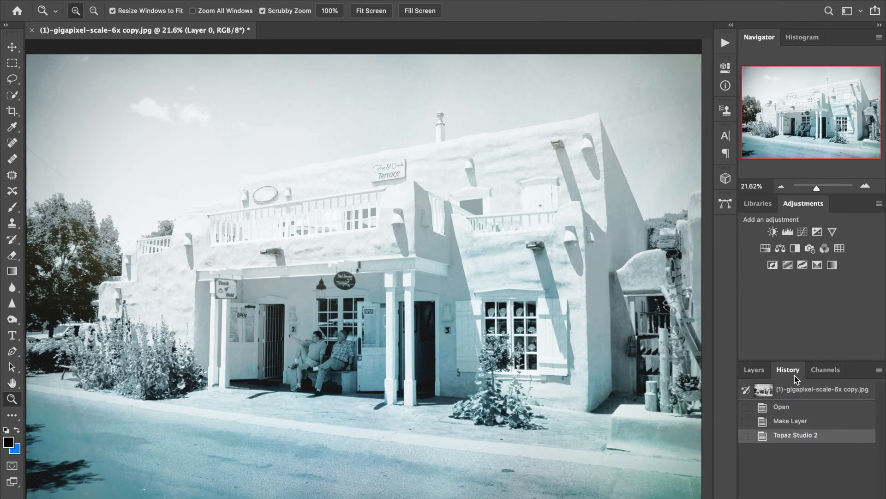
left_click(791, 420)
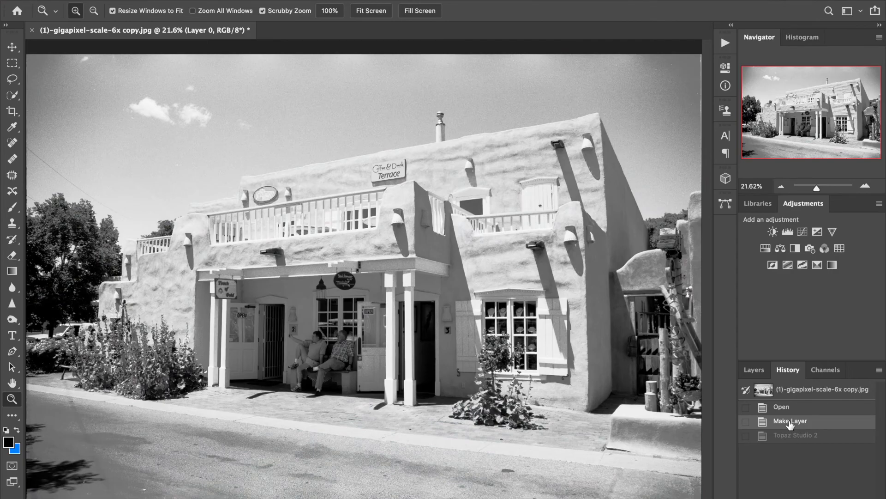
left_click(789, 435)
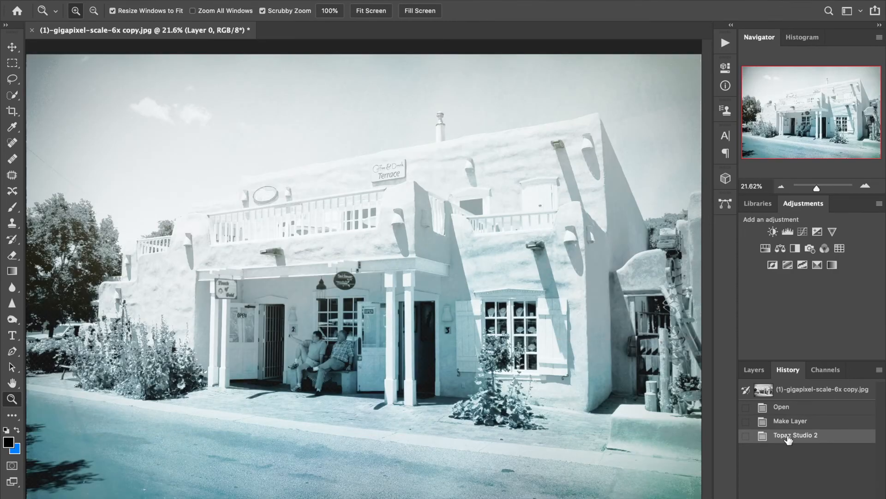